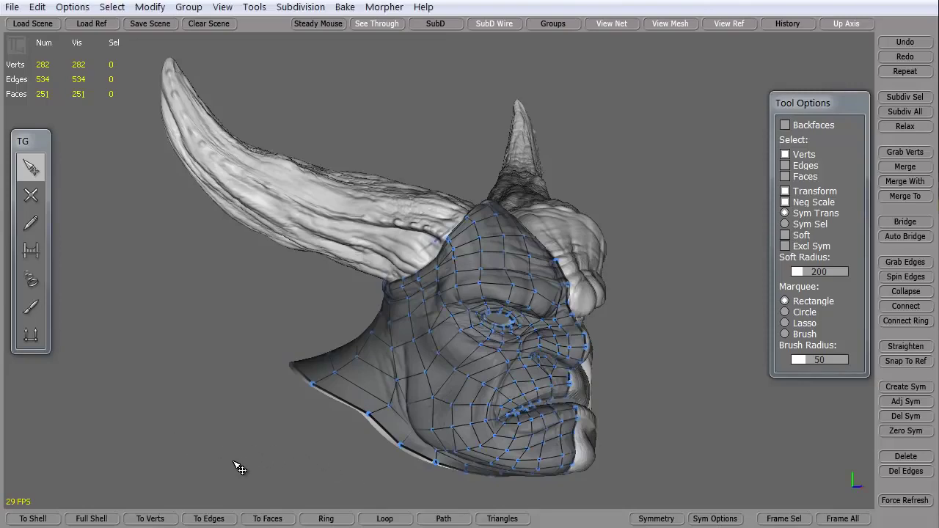
- Create a chain of seven vertices along the upper side of the horn beside the retopologized face, from base to tip
{"action": "left_click_drag", "start_coordinate": [240, 467], "coordinate": [190, 413], "text": "alt"}
{"action": "middle_click_drag", "start_coordinate": [191, 416], "coordinate": [249, 387]}
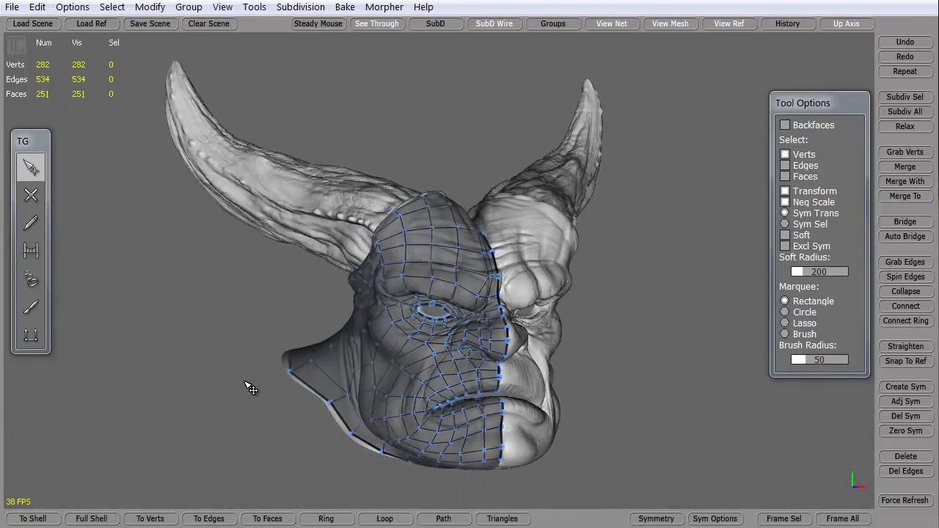
{"action": "middle_click_drag", "start_coordinate": [304, 292], "coordinate": [312, 319]}
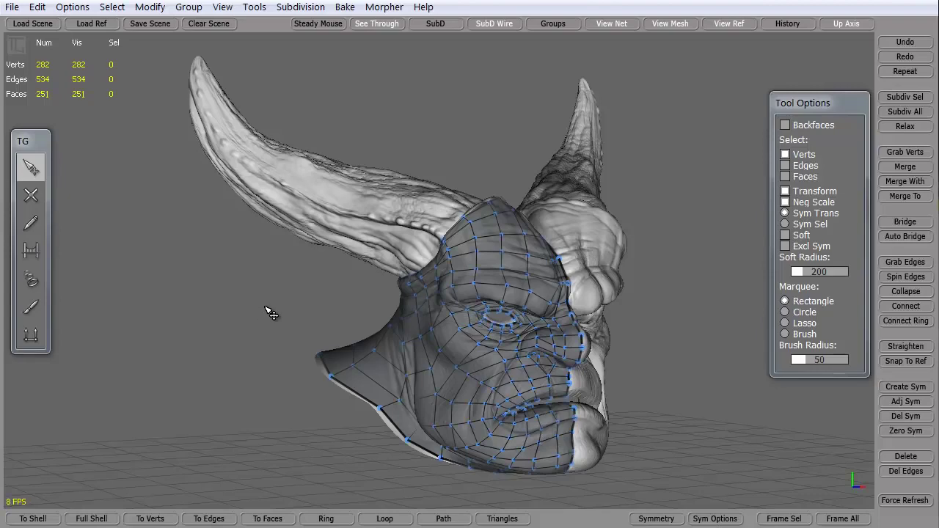
{"action": "middle_click_drag", "start_coordinate": [268, 311], "coordinate": [329, 295]}
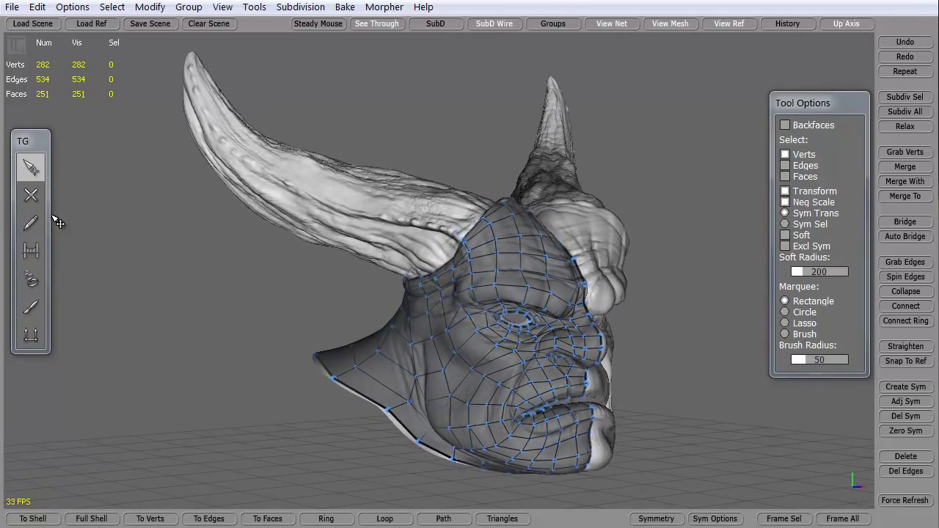
{"action": "left_click", "coordinate": [27, 197]}
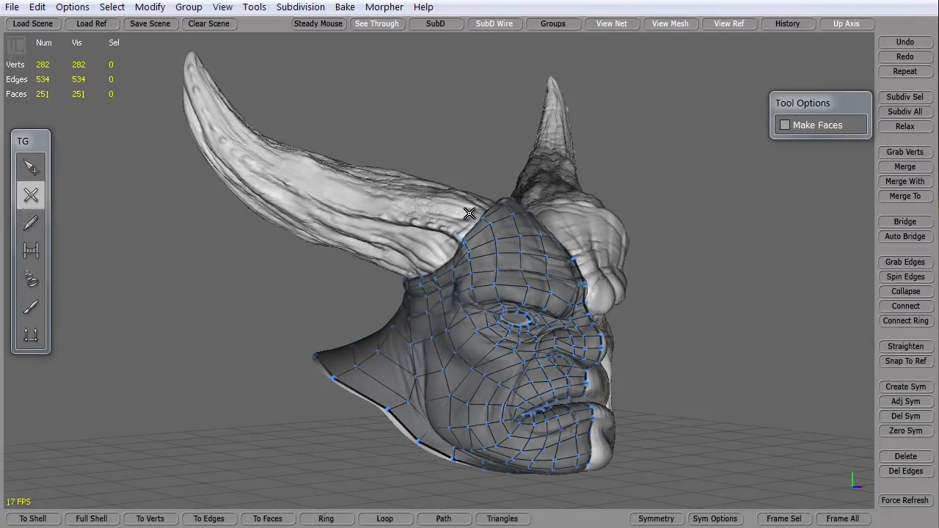
{"action": "left_click", "coordinate": [470, 213]}
{"action": "left_click", "coordinate": [424, 199]}
{"action": "left_click", "coordinate": [365, 189]}
{"action": "left_click", "coordinate": [306, 174]}
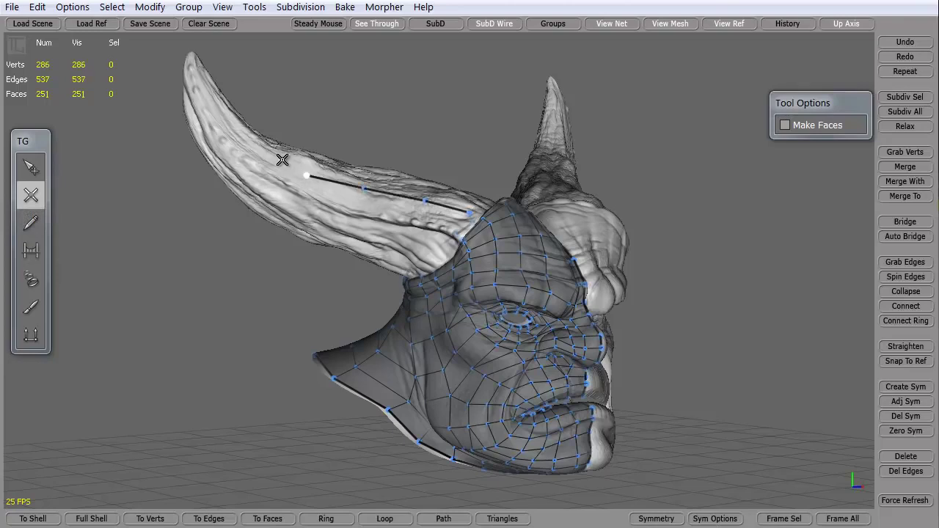
{"action": "left_click", "coordinate": [256, 148]}
{"action": "left_click", "coordinate": [234, 126]}
{"action": "left_click", "coordinate": [192, 64]}
- Continue the chain with seven vertices along the horn's lower side from tip to base, and close the outline at the first vertex
{"action": "left_click", "coordinate": [186, 73]}
{"action": "left_click", "coordinate": [218, 140]}
{"action": "left_click", "coordinate": [246, 169]}
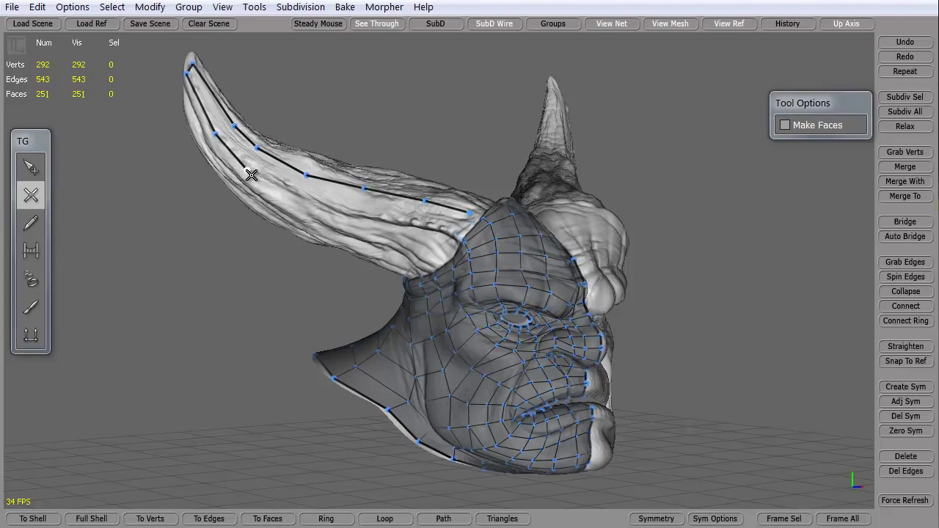
{"action": "left_click", "coordinate": [301, 203]}
{"action": "left_click", "coordinate": [359, 223]}
{"action": "left_click", "coordinate": [409, 233]}
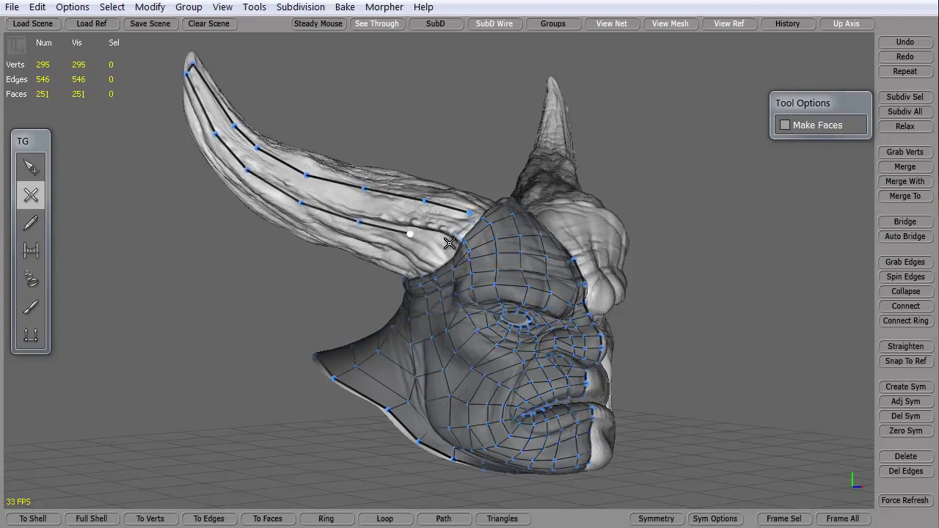
{"action": "left_click", "coordinate": [448, 239]}
{"action": "left_click", "coordinate": [469, 213]}
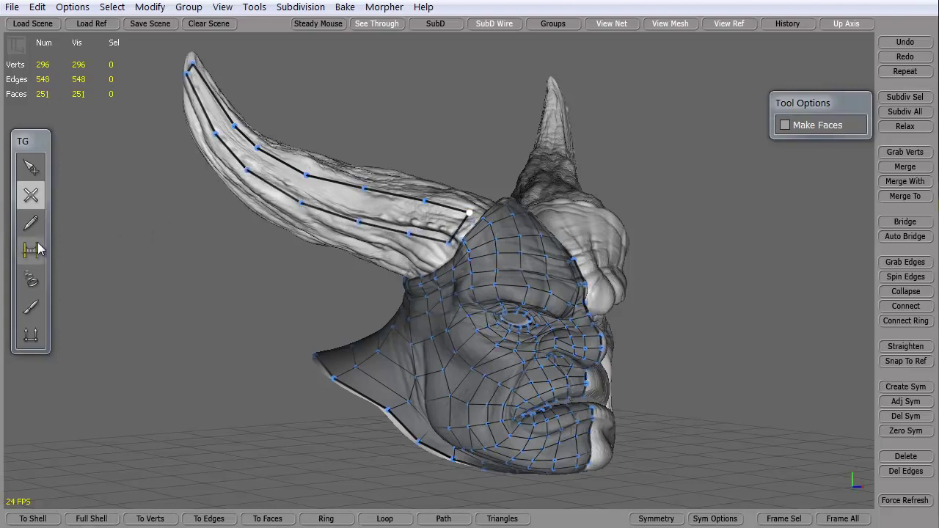
- Bridge the upper and lower edge chains segment by segment to fill the horn outline with a strip of faces
{"action": "left_click", "coordinate": [36, 248]}
{"action": "left_click", "coordinate": [417, 217]}
{"action": "left_click", "coordinate": [362, 205]}
{"action": "left_click", "coordinate": [303, 189]}
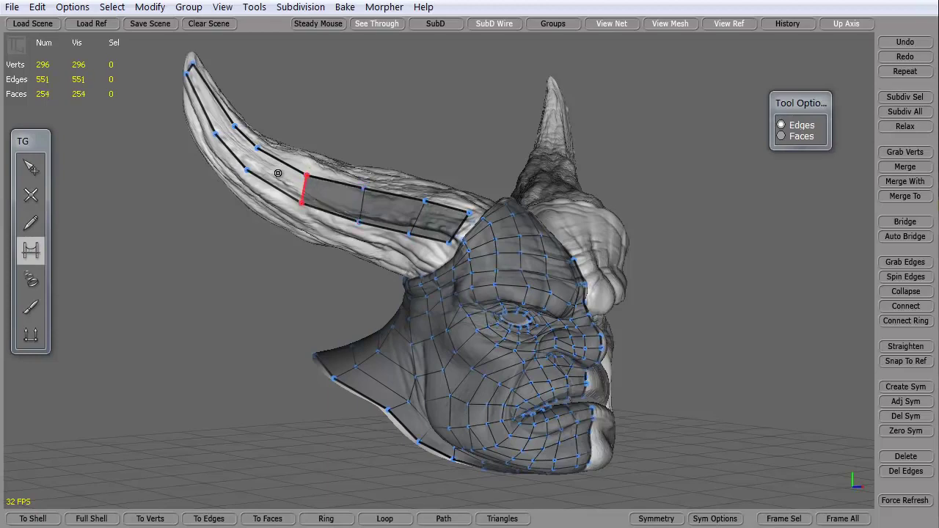
{"action": "left_click", "coordinate": [252, 159]}
{"action": "left_click", "coordinate": [228, 132]}
{"action": "left_click_drag", "start_coordinate": [182, 292], "coordinate": [171, 347], "text": "alt"}
{"action": "right_click_drag", "start_coordinate": [172, 346], "coordinate": [155, 267]}
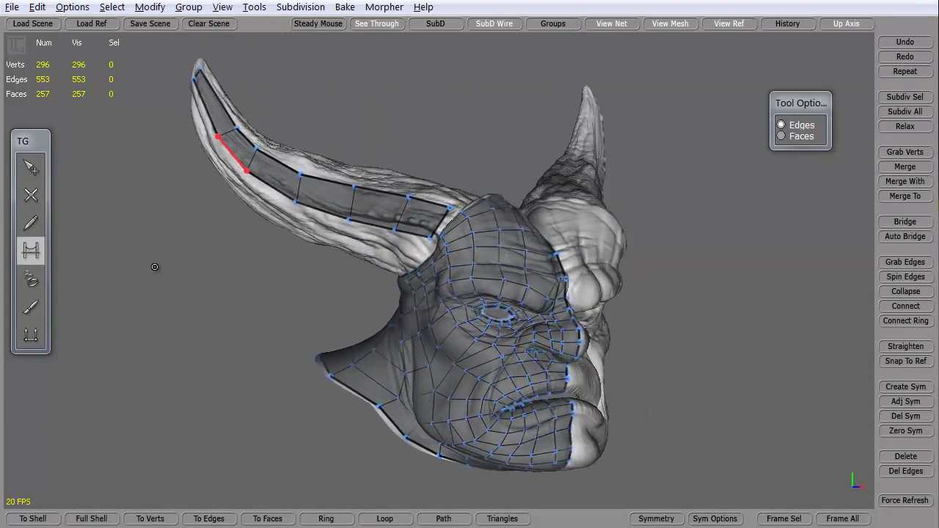
- Select the horn strip's vertices, edges and faces and delete them
{"action": "left_click", "coordinate": [30, 168]}
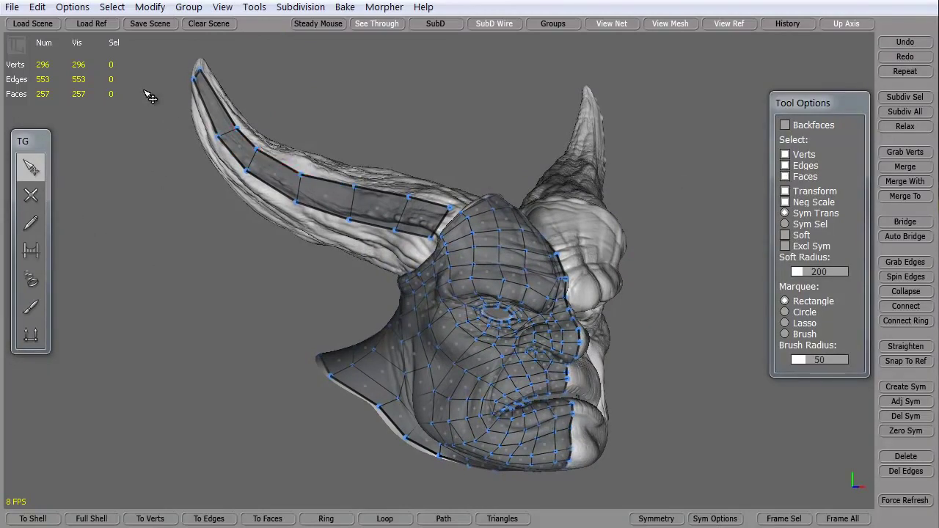
{"action": "left_click_drag", "start_coordinate": [136, 58], "coordinate": [431, 245]}
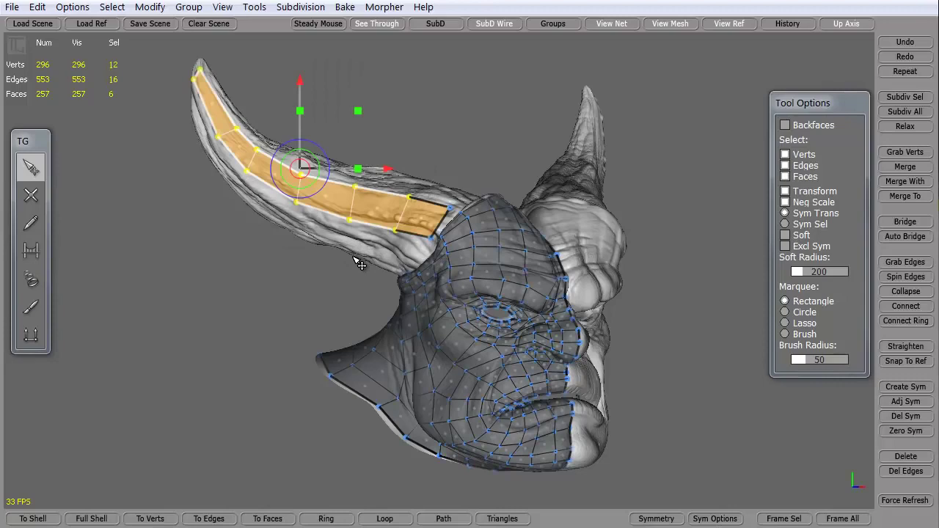
{"action": "key", "text": "Delete"}
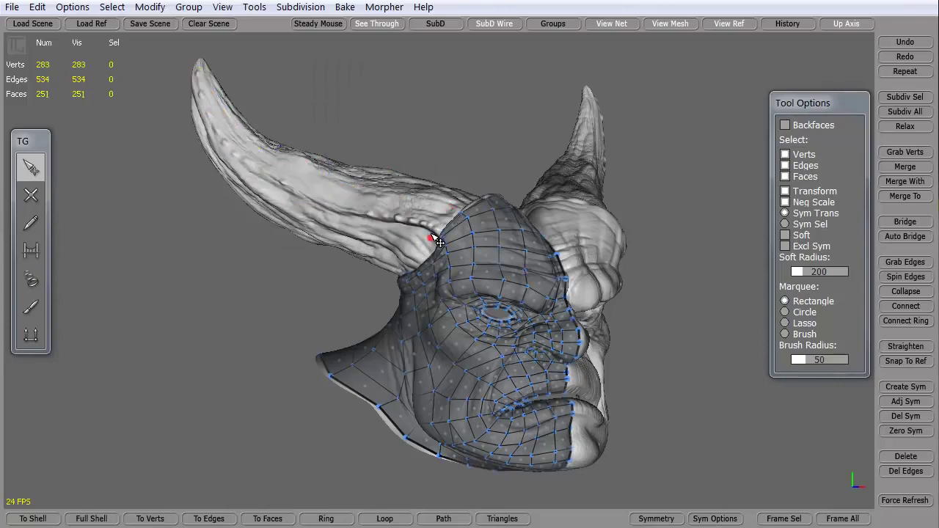
- Activate the Tubes tool and set its divisions to 8
{"action": "left_click_drag", "start_coordinate": [256, 371], "coordinate": [285, 347], "text": "alt"}
{"action": "middle_click_drag", "start_coordinate": [279, 341], "coordinate": [272, 326], "text": "alt"}
{"action": "right_click_drag", "start_coordinate": [334, 321], "coordinate": [335, 292], "text": "alt"}
{"action": "left_click_drag", "start_coordinate": [340, 297], "coordinate": [283, 329], "text": "alt"}
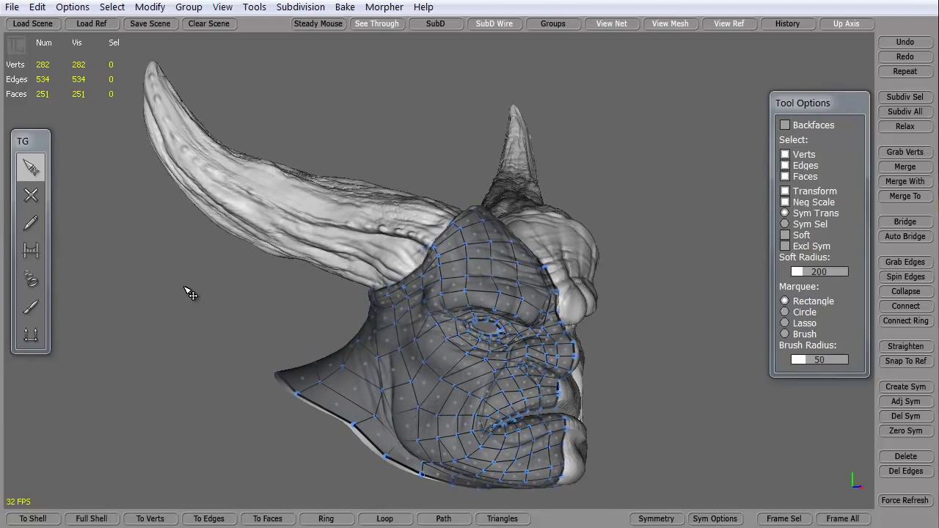
{"action": "left_click", "coordinate": [33, 278]}
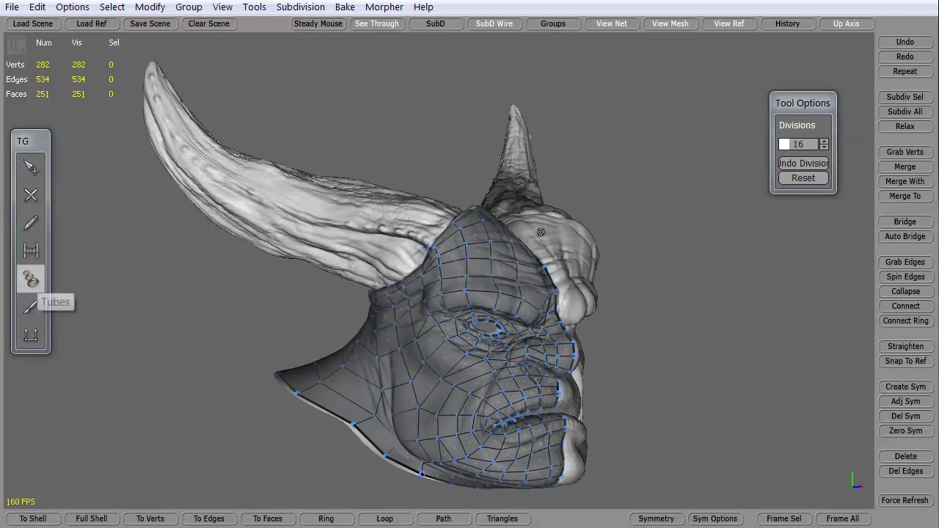
{"action": "left_click", "coordinate": [824, 147]}
{"action": "left_click", "coordinate": [824, 147]}
{"action": "left_click", "coordinate": [823, 147]}
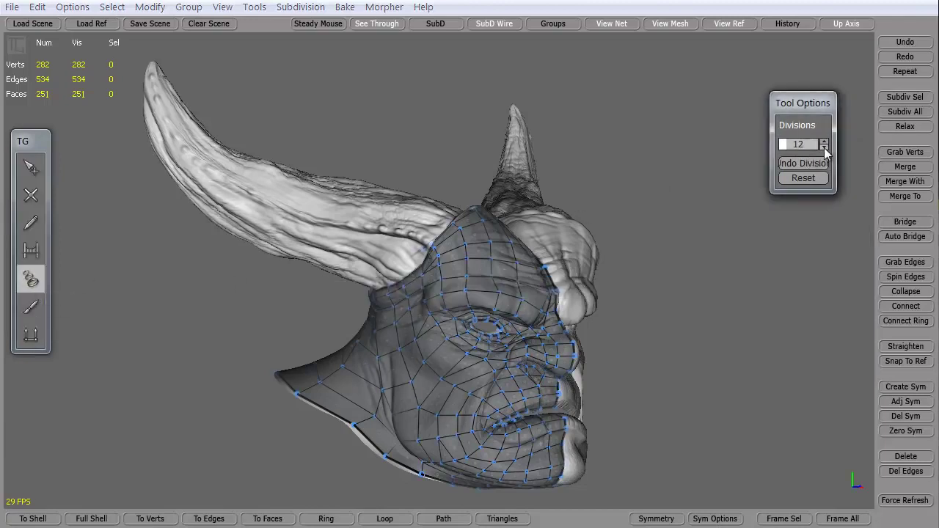
{"action": "left_click", "coordinate": [824, 148]}
{"action": "left_click", "coordinate": [823, 147]}
{"action": "left_click", "coordinate": [824, 147]}
{"action": "left_click", "coordinate": [824, 147]}
{"action": "left_click", "coordinate": [824, 148]}
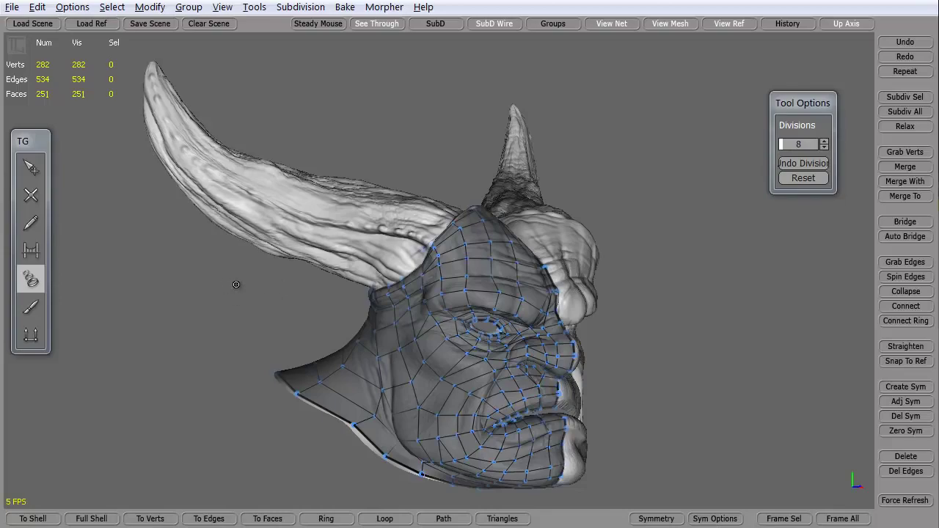
- Check the border loop around the horn's base and set the tube divisions to 16
{"action": "middle_click_drag", "start_coordinate": [236, 284], "coordinate": [582, 238]}
{"action": "middle_click_drag", "start_coordinate": [664, 236], "coordinate": [453, 314]}
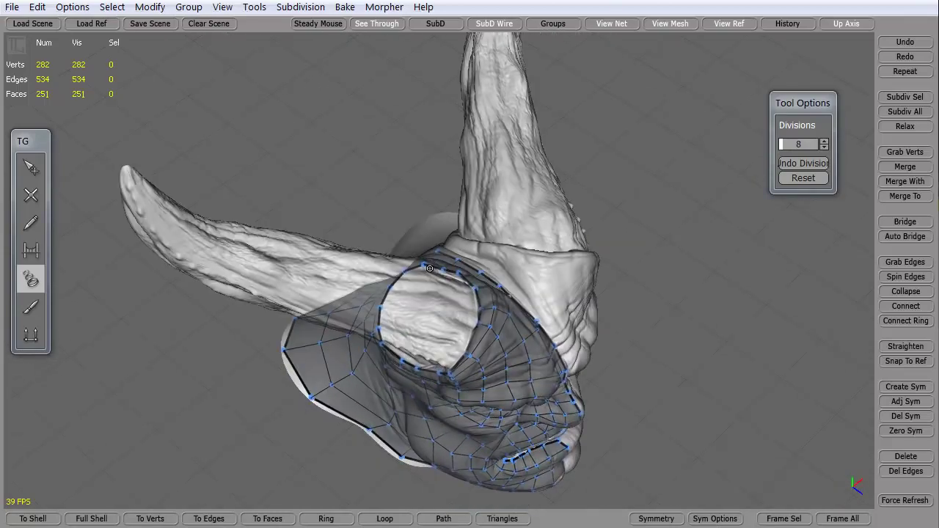
{"action": "middle_click_drag", "start_coordinate": [251, 417], "coordinate": [234, 261]}
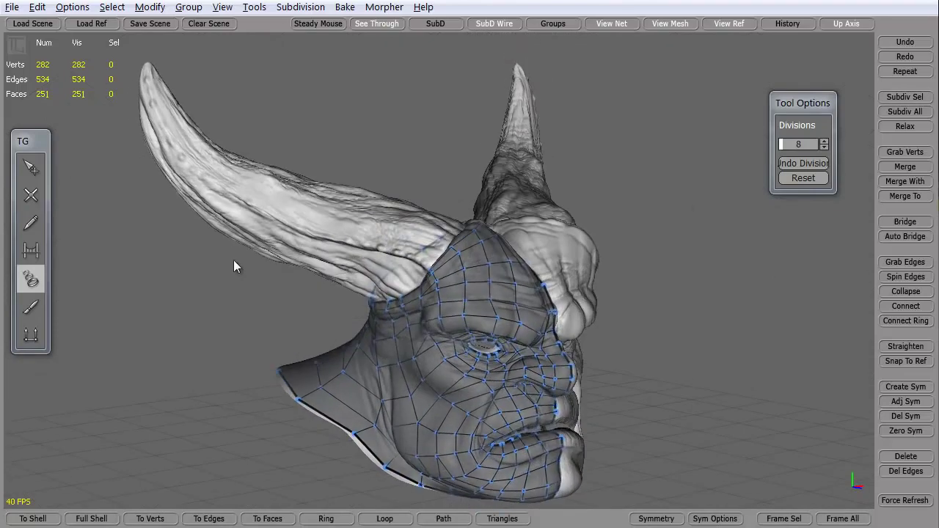
{"action": "left_click", "coordinate": [824, 141]}
{"action": "left_click", "coordinate": [824, 141]}
{"action": "left_click", "coordinate": [825, 140]}
{"action": "left_click", "coordinate": [825, 140]}
- Draw eight tube cross-section lines across the horn from base to tip, all in the same direction, and generate the tube
{"action": "middle_click_drag", "start_coordinate": [253, 311], "coordinate": [297, 282]}
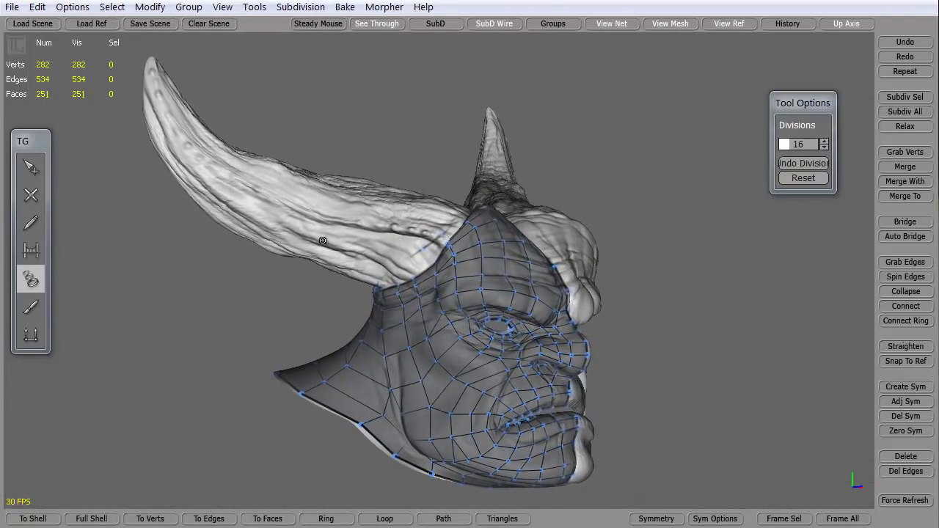
{"action": "middle_click_drag", "start_coordinate": [136, 320], "coordinate": [283, 323]}
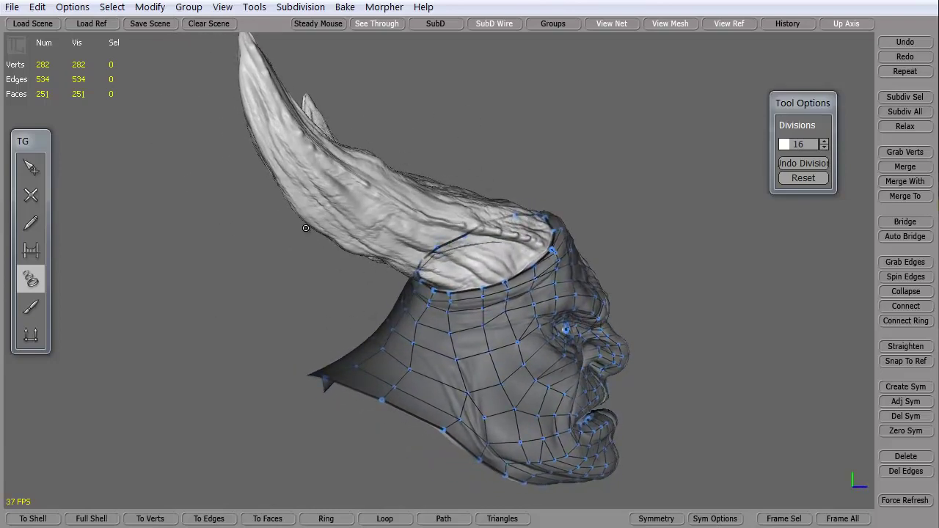
{"action": "middle_click_drag", "start_coordinate": [482, 119], "coordinate": [388, 103]}
{"action": "middle_click_drag", "start_coordinate": [379, 252], "coordinate": [459, 342]}
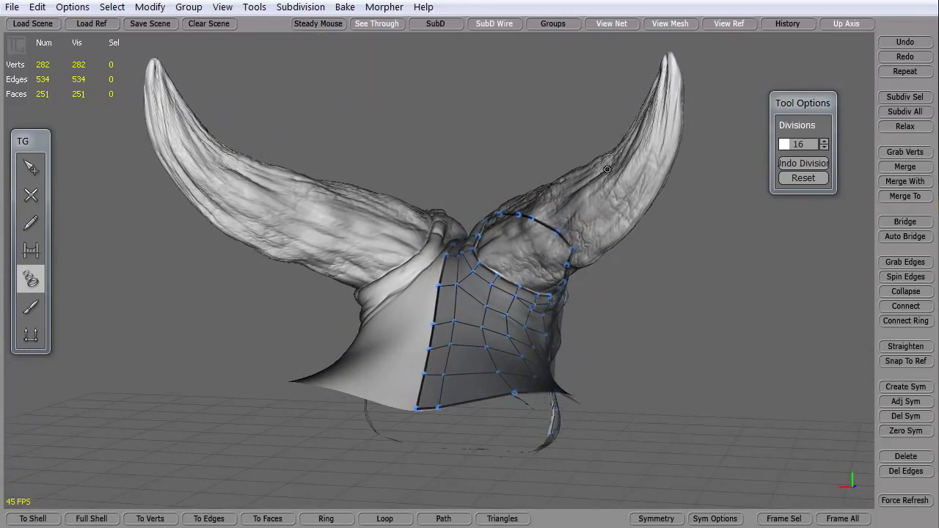
{"action": "middle_click_drag", "start_coordinate": [690, 367], "coordinate": [240, 310]}
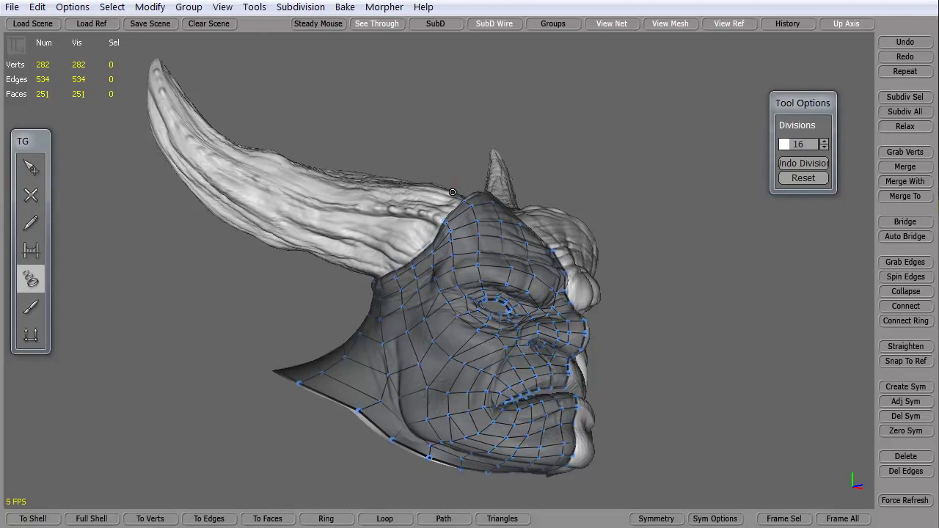
{"action": "left_click_drag", "start_coordinate": [453, 192], "coordinate": [357, 283]}
{"action": "left_click_drag", "start_coordinate": [313, 270], "coordinate": [313, 270]}
{"action": "left_click_drag", "start_coordinate": [322, 178], "coordinate": [266, 265]}
{"action": "left_click_drag", "start_coordinate": [231, 228], "coordinate": [231, 229]}
{"action": "left_click_drag", "start_coordinate": [213, 174], "coordinate": [179, 213]}
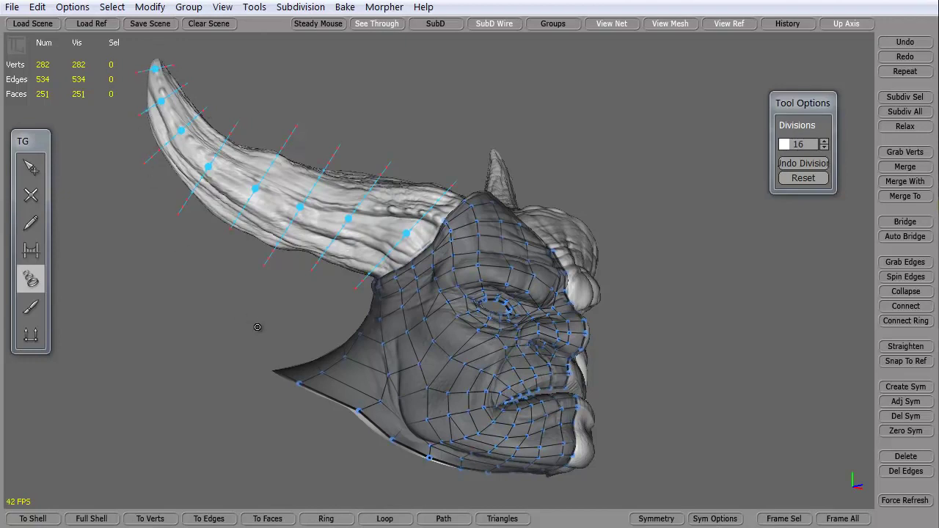
{"action": "mouse_move", "coordinate": [244, 317]}
{"action": "middle_mouse_down"}
{"action": "mouse_move", "coordinate": [625, 338]}
{"action": "mouse_move", "coordinate": [330, 347]}
{"action": "mouse_move", "coordinate": [234, 308]}
{"action": "mouse_move", "coordinate": [255, 317]}
{"action": "mouse_move", "coordinate": [303, 313]}
{"action": "mouse_move", "coordinate": [241, 314]}
{"action": "middle_mouse_up"}
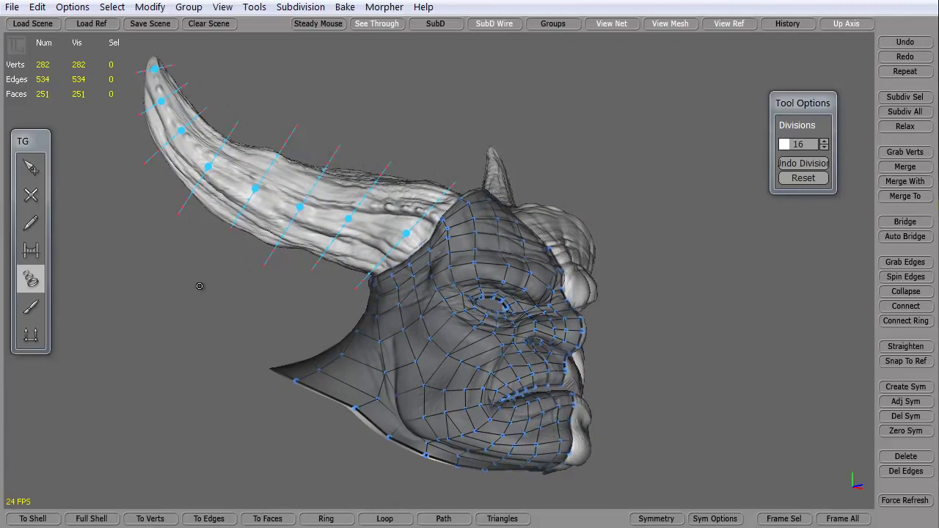
{"action": "key", "text": "Return"}
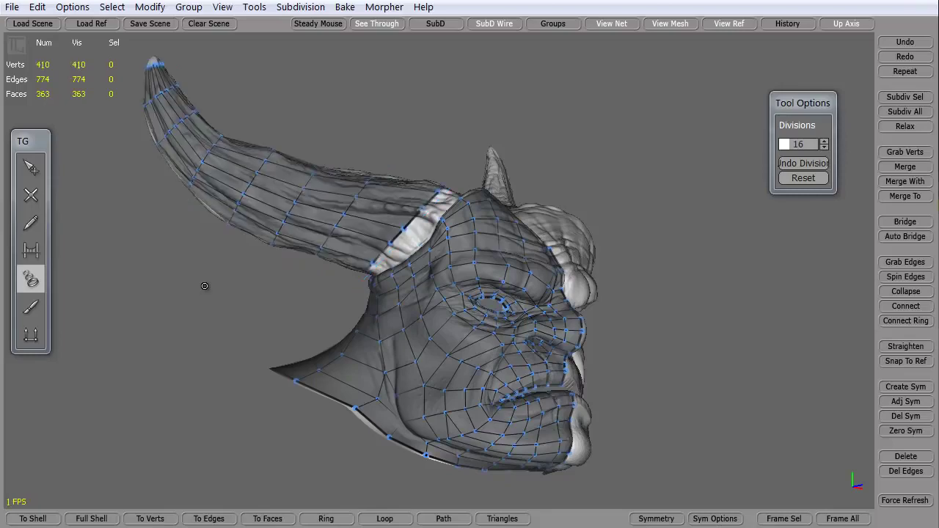
- Inspect the generated horn tube from several angles and undo it
{"action": "middle_click_drag", "start_coordinate": [212, 280], "coordinate": [136, 248]}
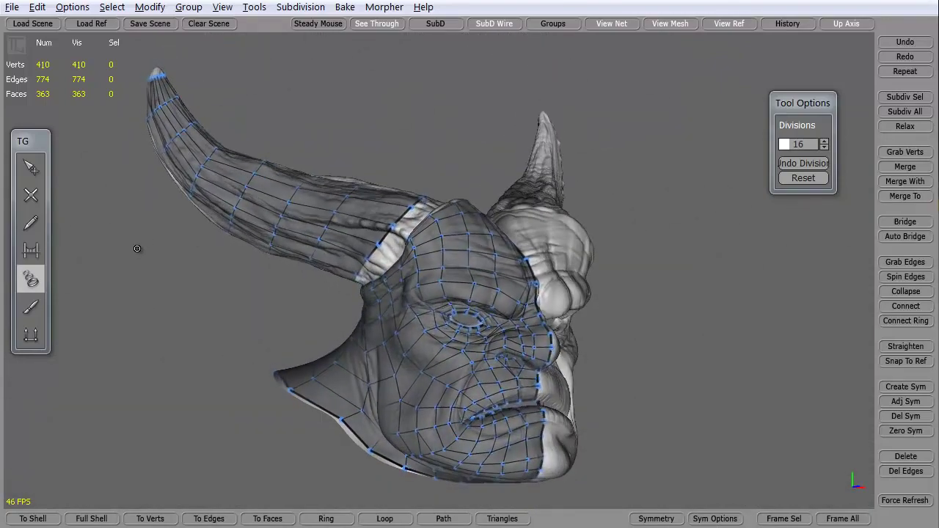
{"action": "middle_click_drag", "start_coordinate": [192, 291], "coordinate": [331, 399]}
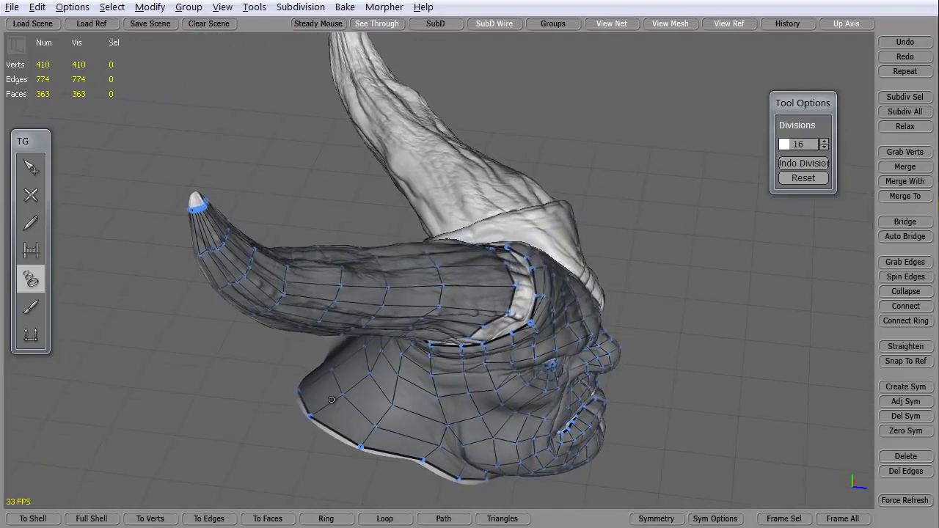
{"action": "middle_click_drag", "start_coordinate": [177, 272], "coordinate": [425, 231]}
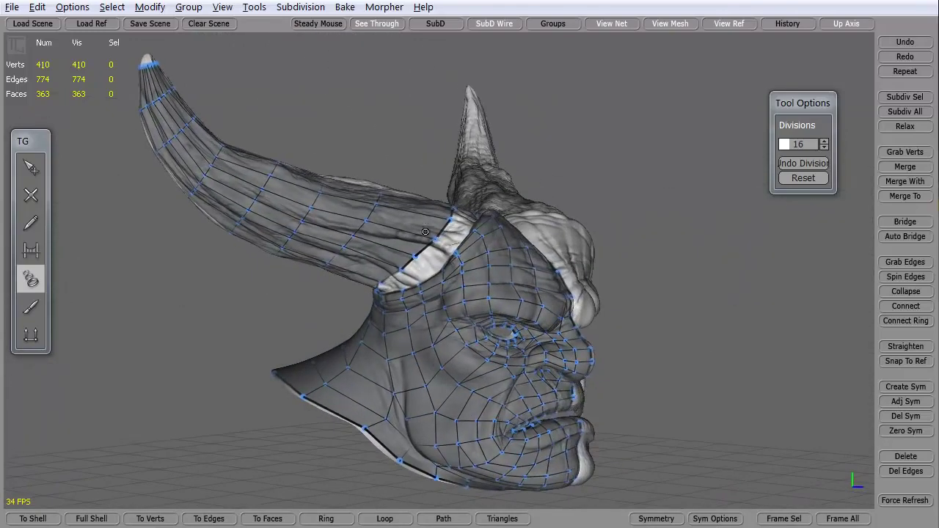
{"action": "middle_click_drag", "start_coordinate": [197, 316], "coordinate": [431, 212]}
{"action": "middle_click_drag", "start_coordinate": [279, 300], "coordinate": [243, 304]}
{"action": "key", "text": "ctrl+z"}
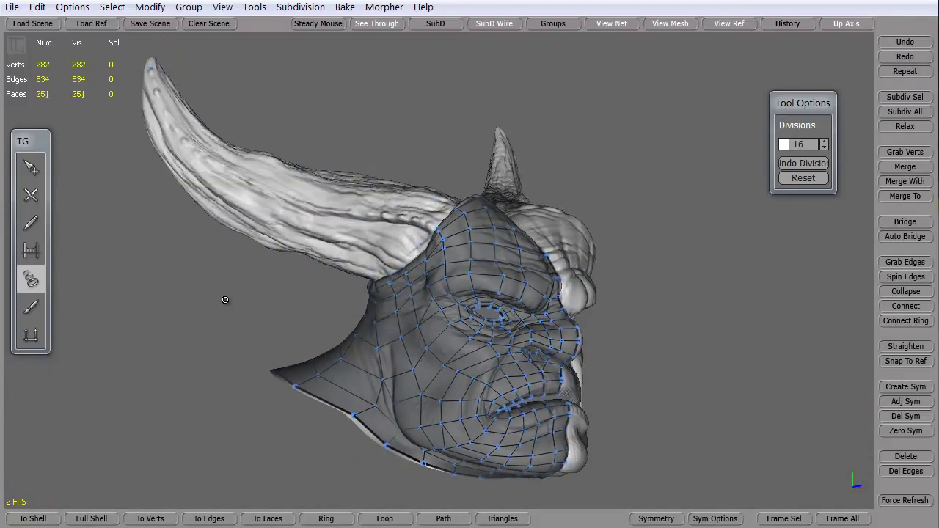
- Draw seven tube cross-section lines across the horn from base to tip in inconsistent directions, and generate the tube
{"action": "middle_click_drag", "start_coordinate": [227, 287], "coordinate": [260, 318]}
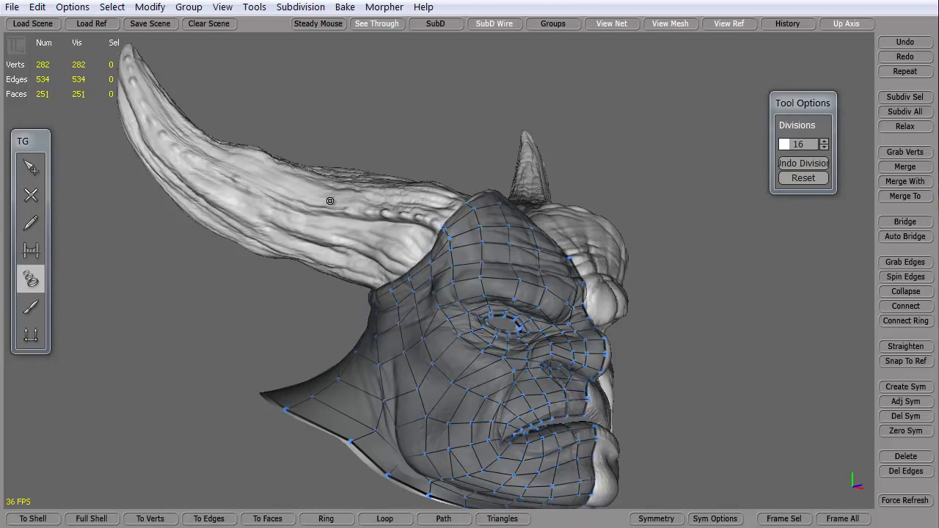
{"action": "left_click", "coordinate": [35, 173]}
{"action": "left_click", "coordinate": [37, 273]}
{"action": "mouse_move", "coordinate": [459, 173]}
{"action": "left_mouse_down"}
{"action": "mouse_move", "coordinate": [351, 301]}
{"action": "mouse_move", "coordinate": [413, 142]}
{"action": "left_mouse_up"}
{"action": "left_click_drag", "start_coordinate": [359, 162], "coordinate": [344, 109]}
{"action": "left_click_drag", "start_coordinate": [265, 109], "coordinate": [203, 248]}
{"action": "left_click_drag", "start_coordinate": [147, 193], "coordinate": [208, 108]}
{"action": "mouse_move", "coordinate": [108, 137]}
{"action": "left_mouse_down"}
{"action": "mouse_move", "coordinate": [170, 108]}
{"action": "mouse_move", "coordinate": [205, 75]}
{"action": "mouse_move", "coordinate": [166, 54]}
{"action": "left_mouse_up"}
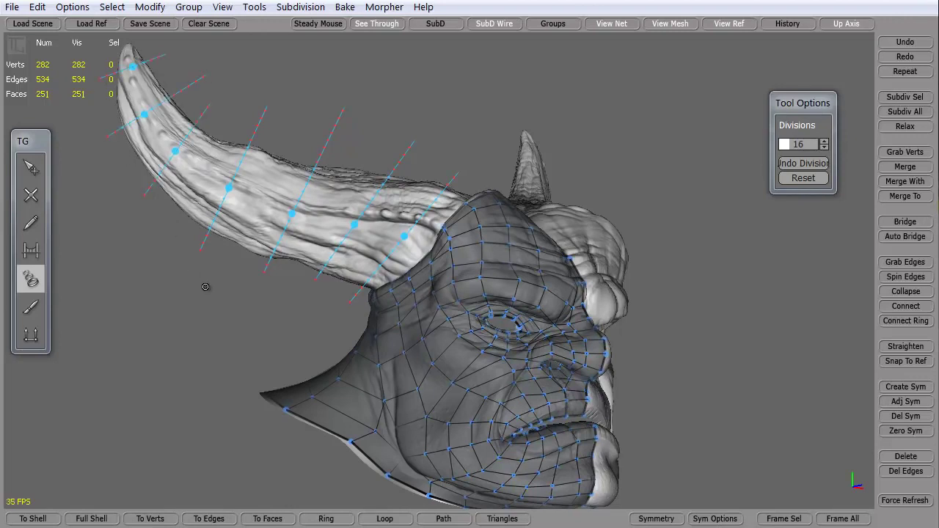
{"action": "key", "text": "Return"}
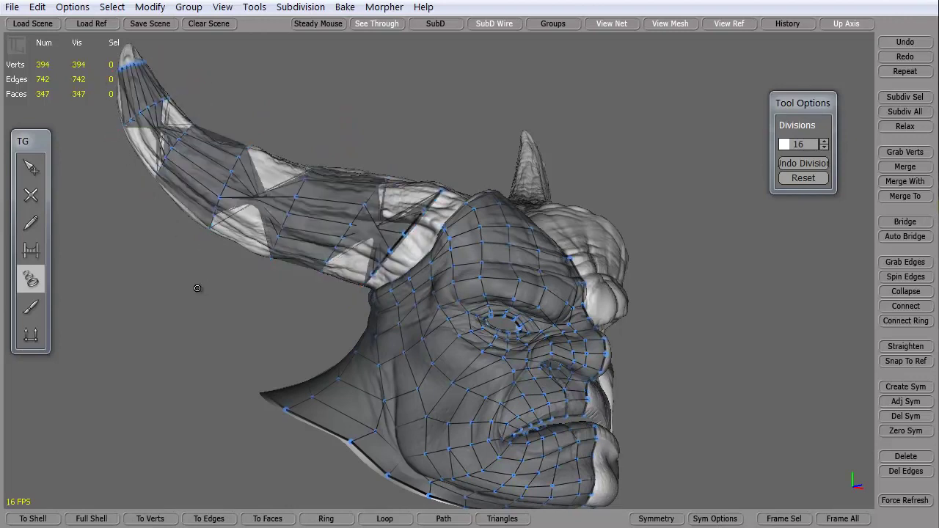
- Hide the reference model to examine the horn tube's faces on their own
{"action": "left_click_drag", "start_coordinate": [224, 312], "coordinate": [760, 381], "text": "alt"}
{"action": "middle_click_drag", "start_coordinate": [760, 381], "coordinate": [170, 387]}
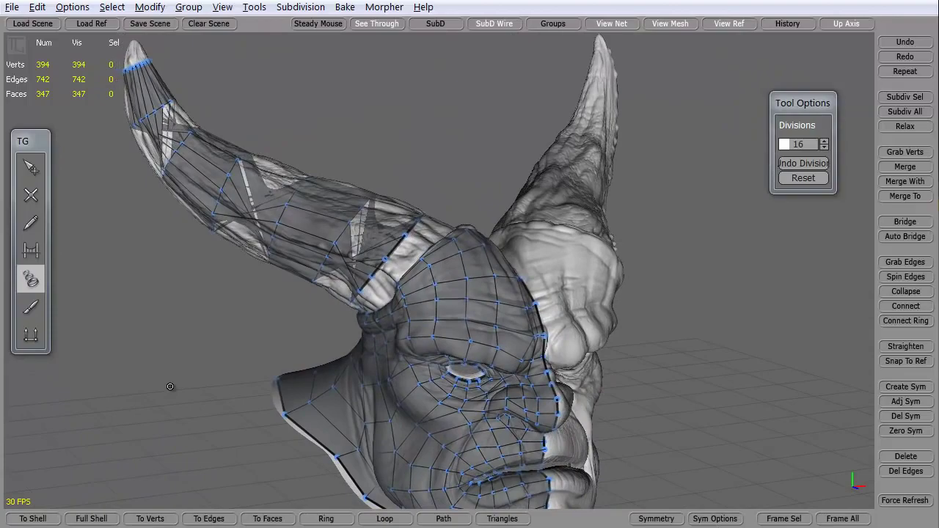
{"action": "left_click", "coordinate": [728, 24]}
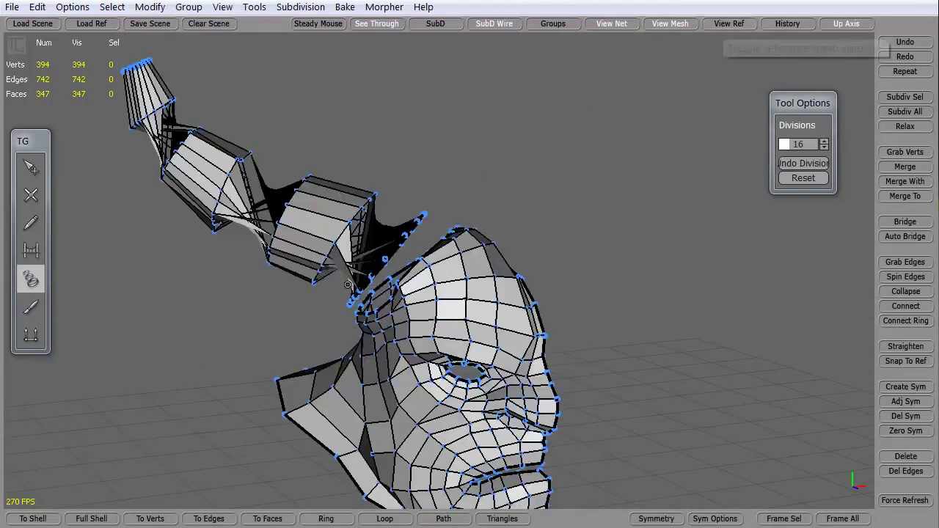
- Inspect the twisted horn tube, undo it, and show the reference model again
{"action": "middle_click_drag", "start_coordinate": [292, 255], "coordinate": [231, 233]}
{"action": "middle_click_drag", "start_coordinate": [262, 200], "coordinate": [197, 318]}
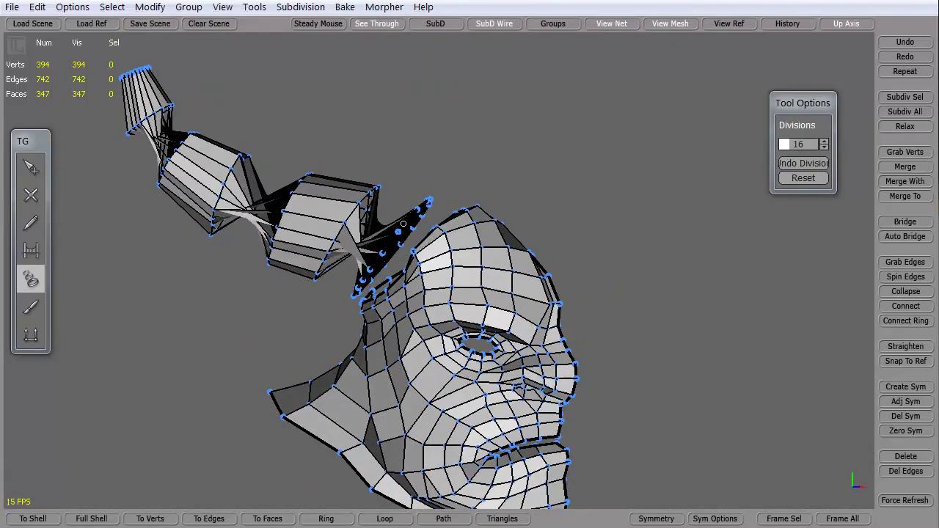
{"action": "key", "text": "ctrl+z"}
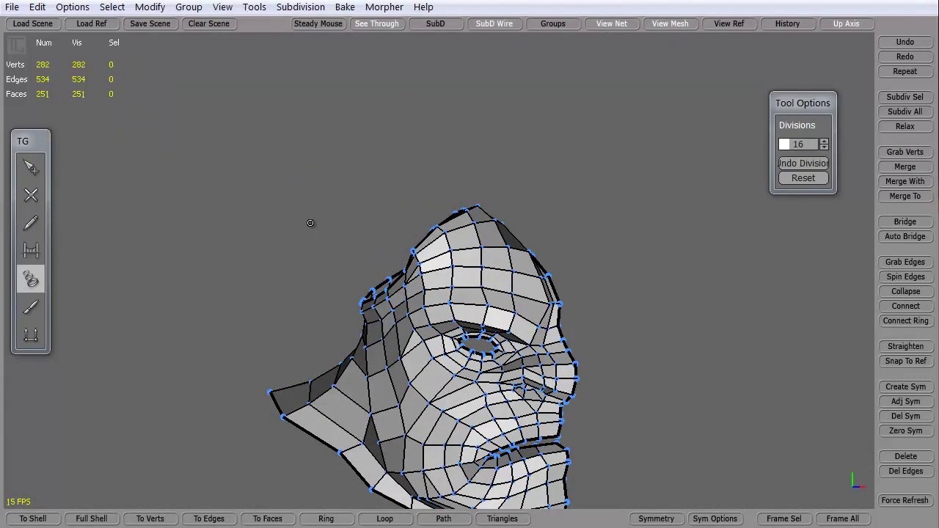
{"action": "left_click", "coordinate": [729, 23]}
{"action": "middle_click_drag", "start_coordinate": [311, 279], "coordinate": [263, 328]}
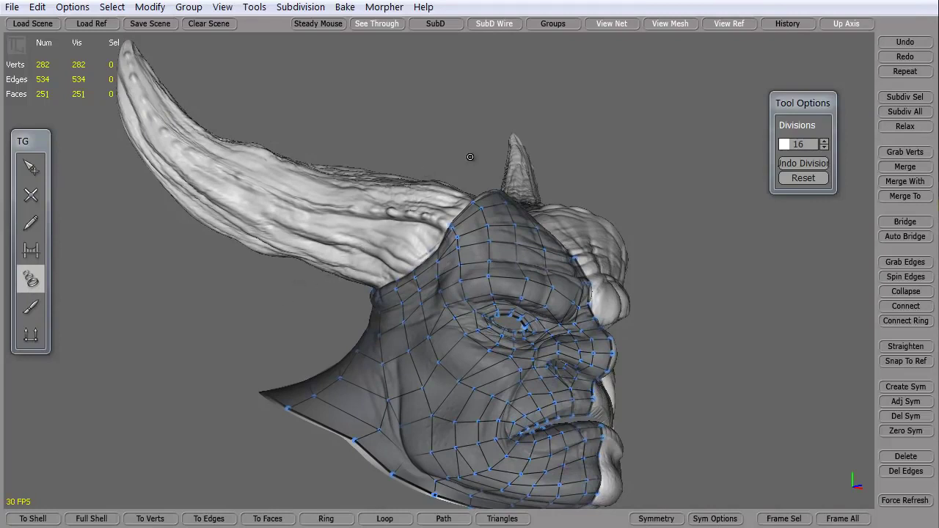
- Draw six tube cross-section lines from the horn's upper edge to its lower edge, generate the tube, and undo it
{"action": "left_click_drag", "start_coordinate": [396, 242], "coordinate": [348, 300]}
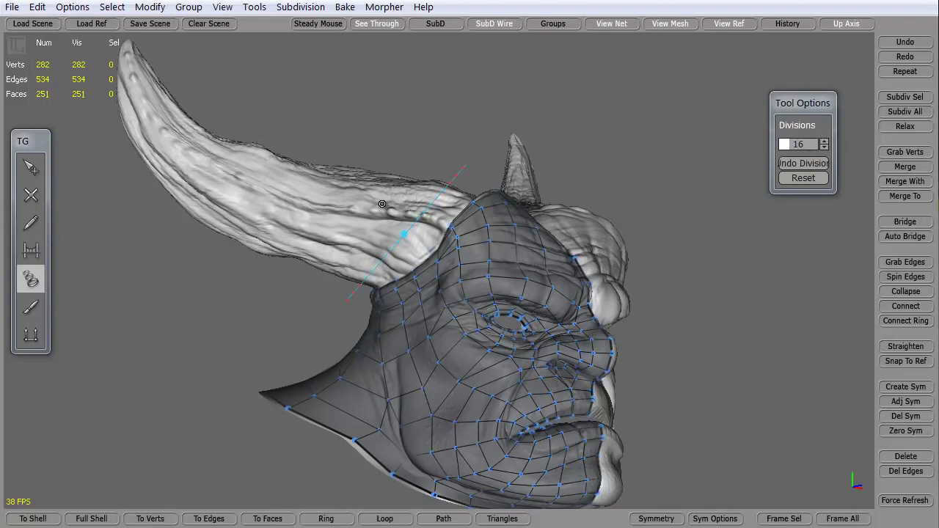
{"action": "left_click", "coordinate": [328, 218]}
{"action": "left_click", "coordinate": [245, 192]}
{"action": "left_click", "coordinate": [174, 147]}
{"action": "left_click", "coordinate": [137, 90]}
{"action": "key", "text": "Return"}
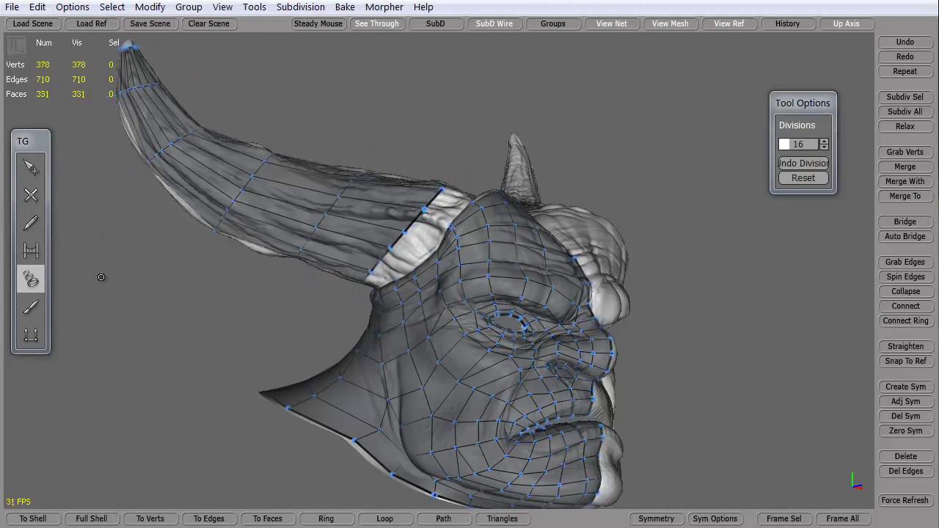
{"action": "key", "text": "ctrl+z"}
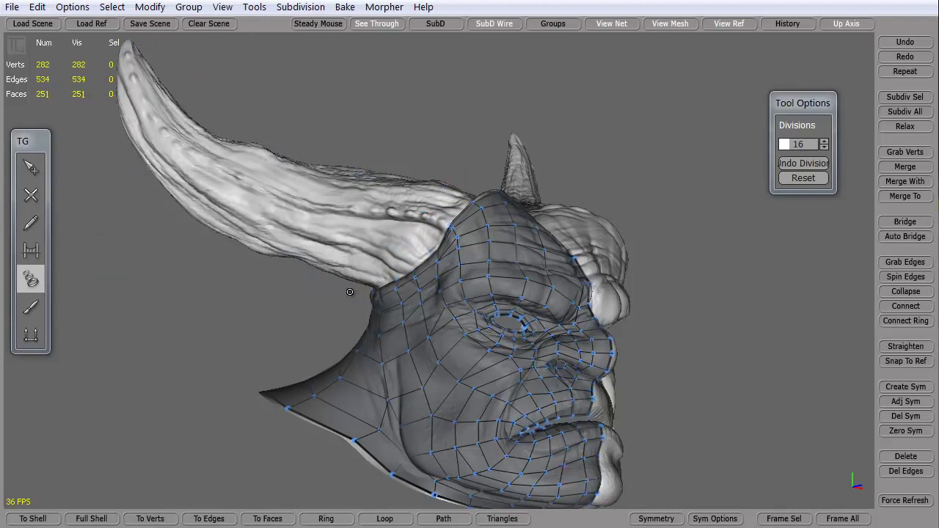
- Draw five tube cross-section lines from the horn's lower edge to its upper edge, generate the tube, and undo it
{"action": "left_click_drag", "start_coordinate": [350, 292], "coordinate": [469, 171]}
{"action": "left_click_drag", "start_coordinate": [353, 157], "coordinate": [353, 157]}
{"action": "left_click_drag", "start_coordinate": [216, 259], "coordinate": [290, 126]}
{"action": "left_click_drag", "start_coordinate": [153, 206], "coordinate": [166, 114]}
{"action": "left_click_drag", "start_coordinate": [110, 111], "coordinate": [170, 91]}
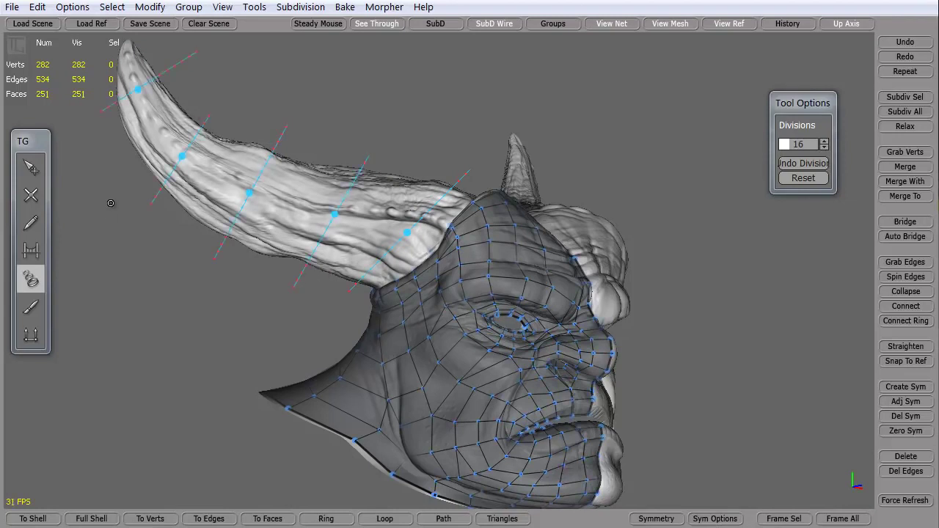
{"action": "key", "text": "Return"}
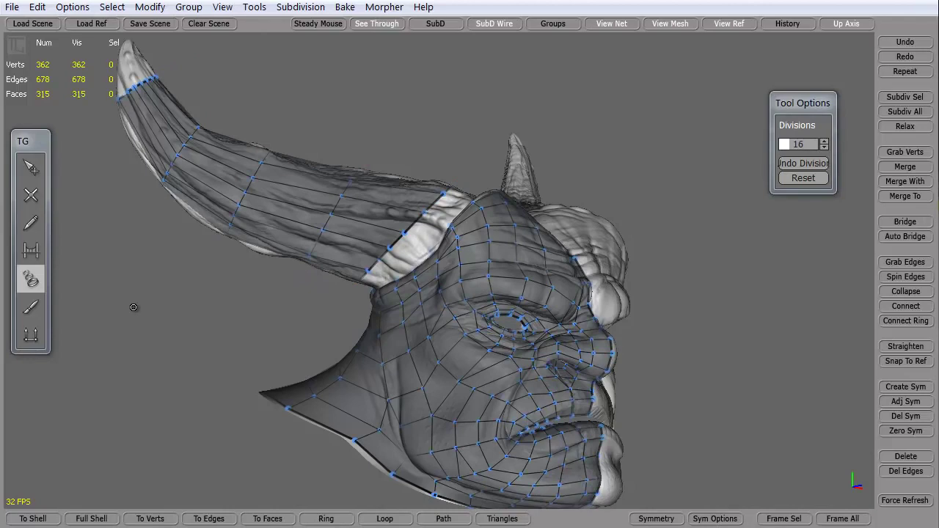
{"action": "key", "text": "ctrl+z"}
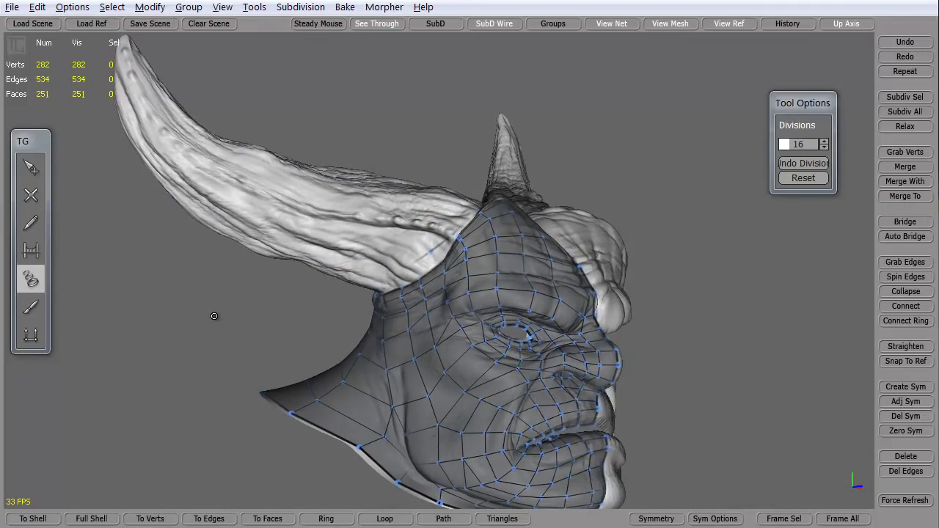
- Draw only three tube cross-section lines, at the horn's base, middle and near its tip, and generate the tube
{"action": "middle_click_drag", "start_coordinate": [222, 287], "coordinate": [246, 297]}
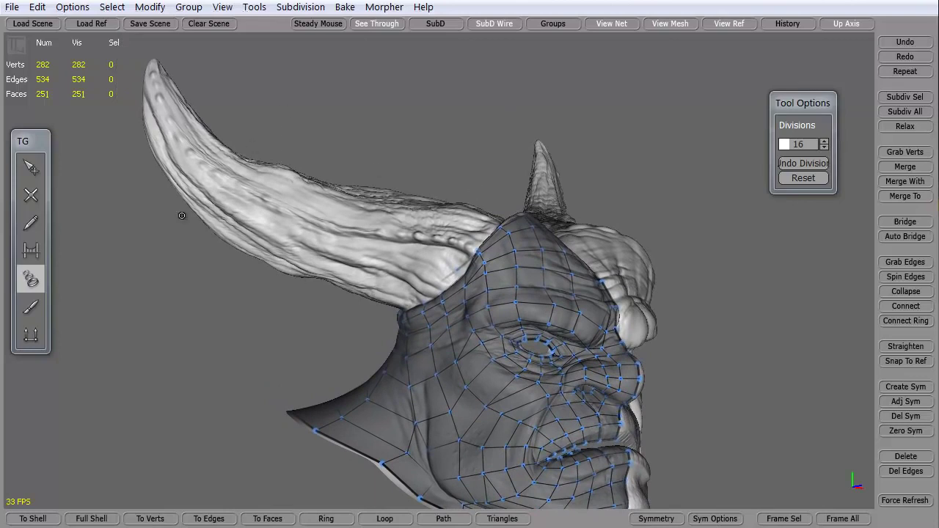
{"action": "left_click_drag", "start_coordinate": [328, 339], "coordinate": [308, 341]}
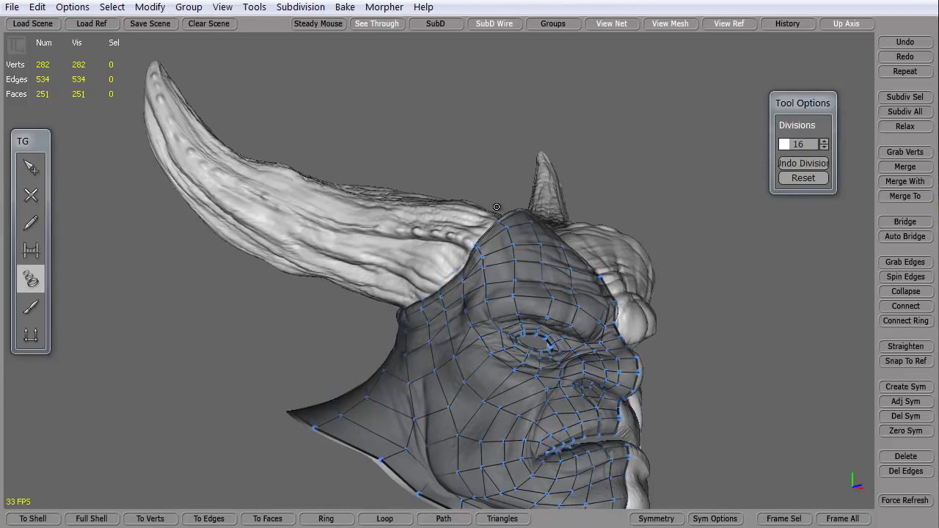
{"action": "left_click_drag", "start_coordinate": [497, 207], "coordinate": [380, 318]}
{"action": "left_click_drag", "start_coordinate": [271, 175], "coordinate": [213, 271]}
{"action": "left_click_drag", "start_coordinate": [128, 94], "coordinate": [128, 94]}
{"action": "key", "text": "Return"}
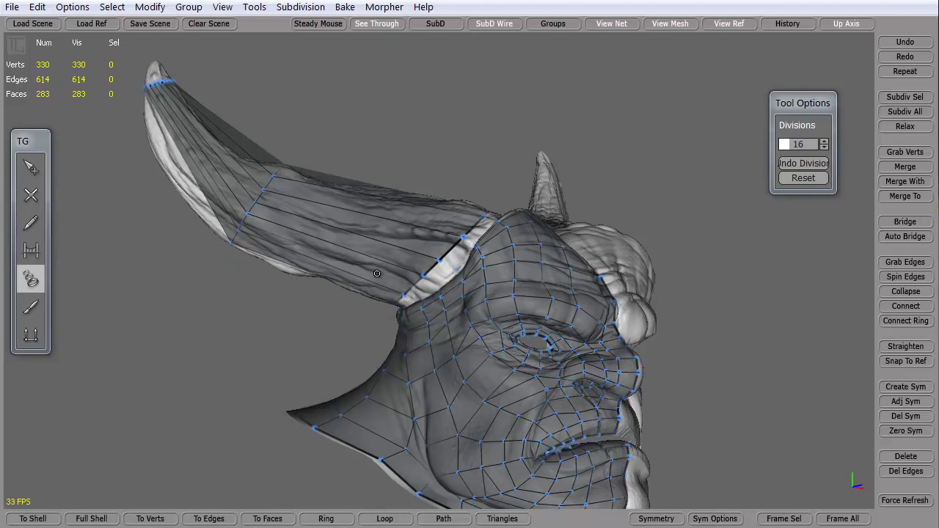
- Limit selection to edges and add three edge loops across the base half of the horn tube by connecting its edge rings
{"action": "left_click", "coordinate": [32, 168]}
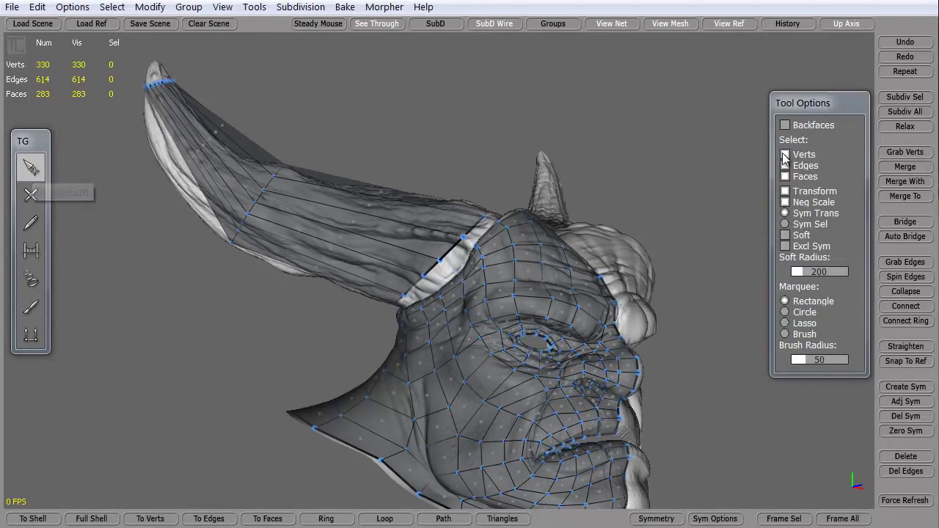
{"action": "left_click", "coordinate": [785, 165]}
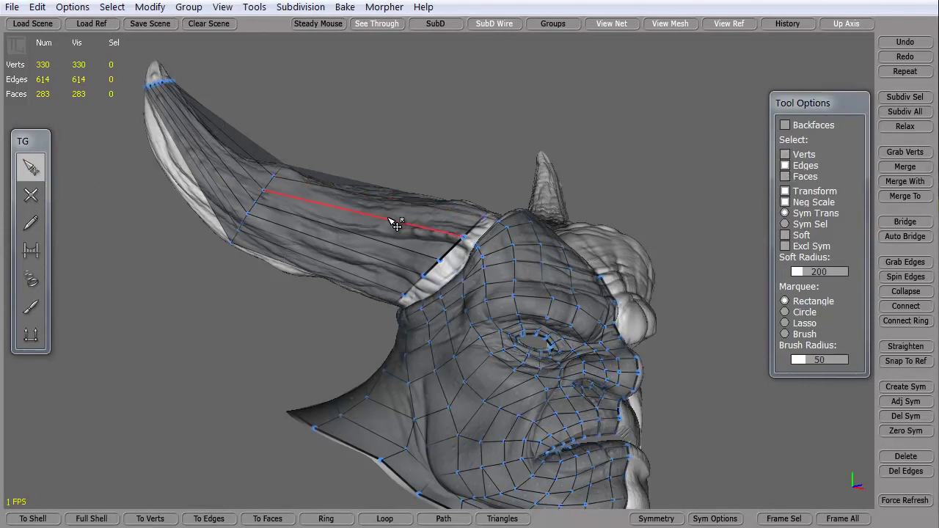
{"action": "double_click", "coordinate": [396, 224]}
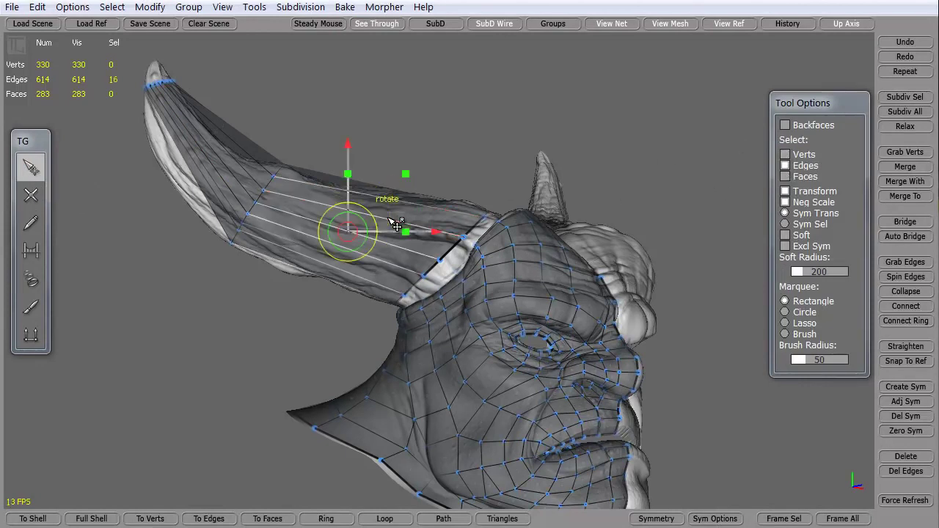
{"action": "left_click", "coordinate": [894, 306]}
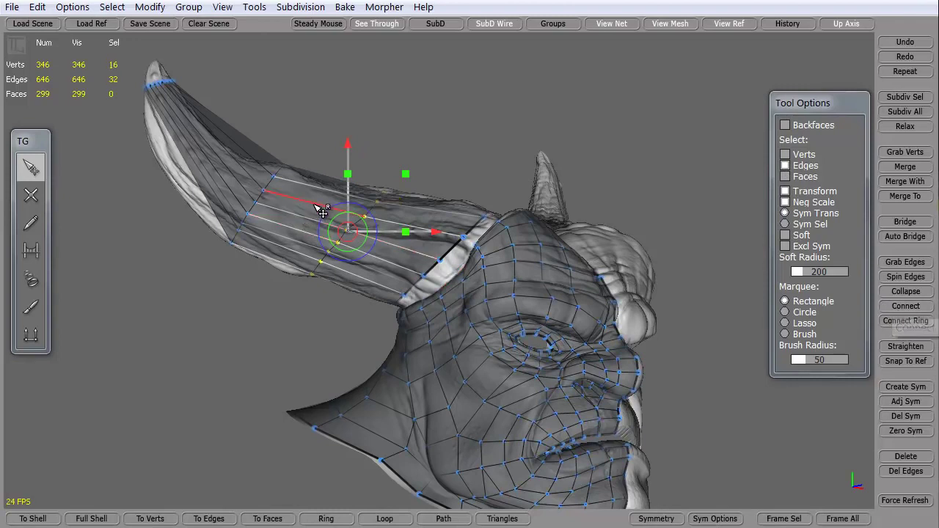
{"action": "double_click", "coordinate": [322, 209]}
{"action": "left_click", "coordinate": [894, 306]}
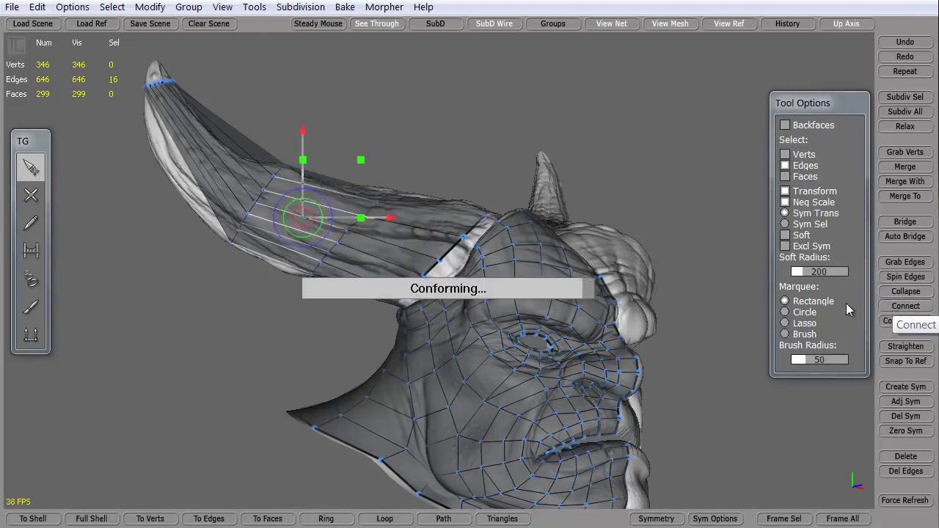
{"action": "left_click", "coordinate": [894, 306]}
- Select the edge ring along the tip half of the horn tube and connect it with an edge loop
{"action": "double_click", "coordinate": [248, 177]}
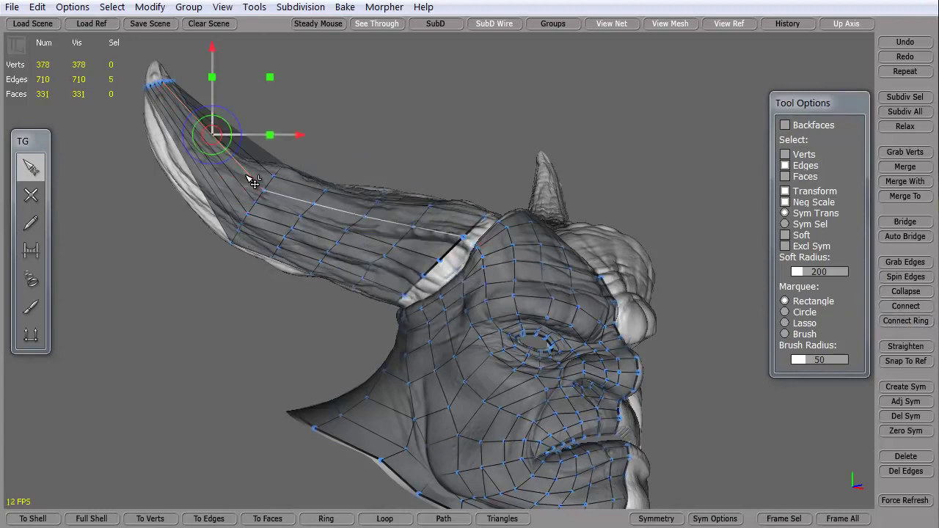
{"action": "double_click", "coordinate": [289, 193]}
{"action": "double_click", "coordinate": [242, 184]}
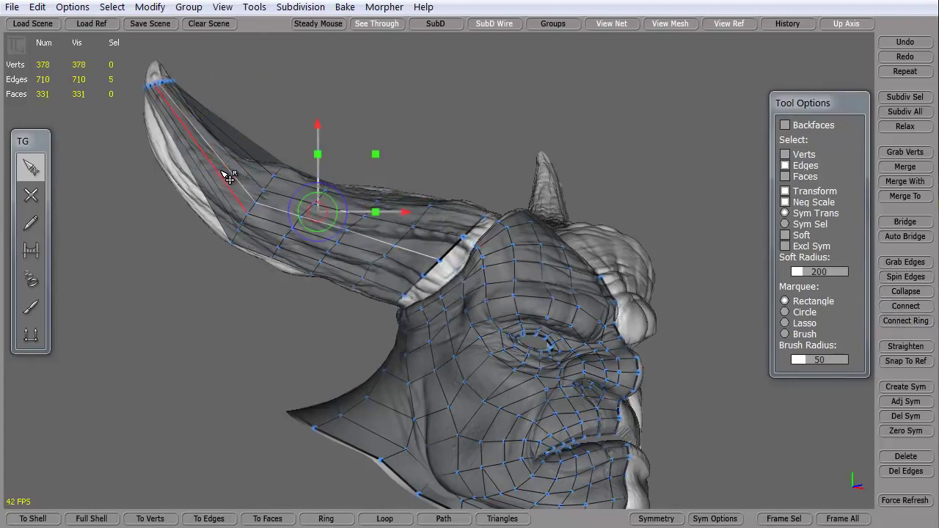
{"action": "left_click_drag", "start_coordinate": [100, 119], "coordinate": [269, 139]}
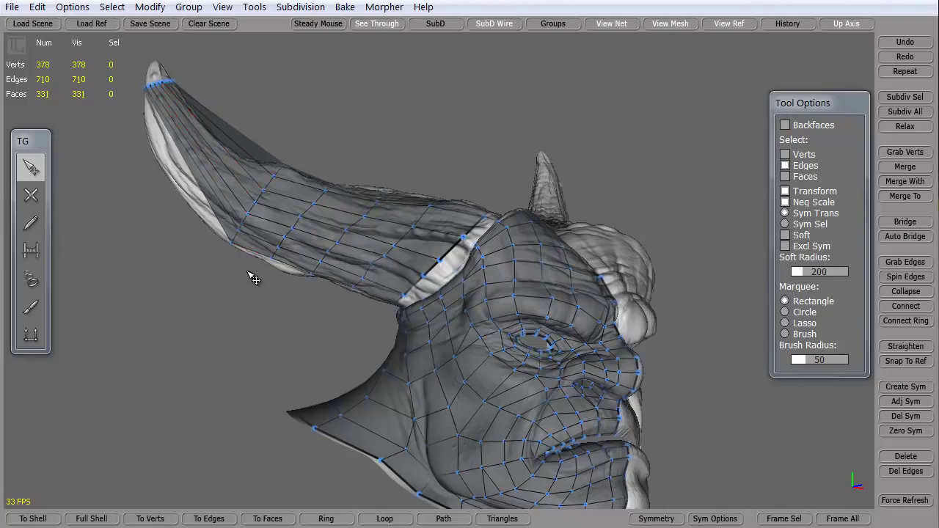
{"action": "left_click_drag", "start_coordinate": [330, 281], "coordinate": [232, 346], "text": "alt"}
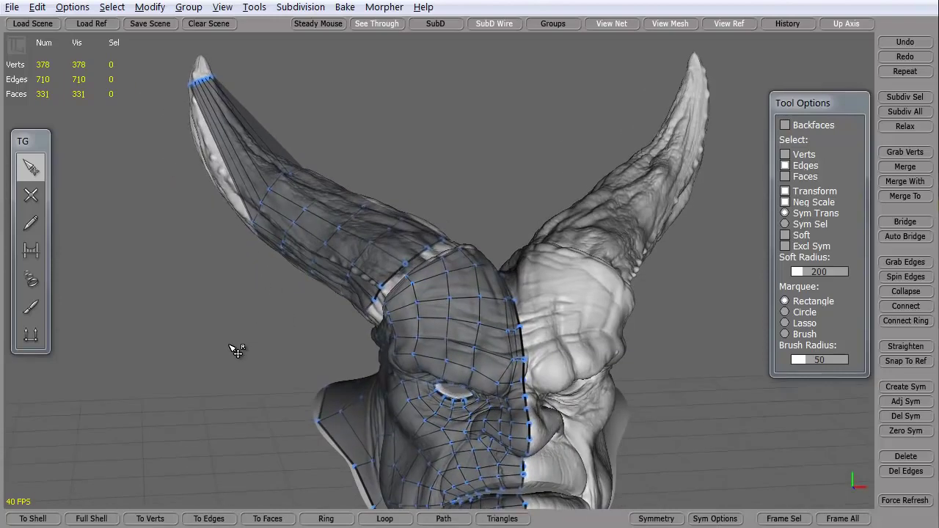
{"action": "double_click", "coordinate": [252, 160]}
{"action": "left_click", "coordinate": [895, 306]}
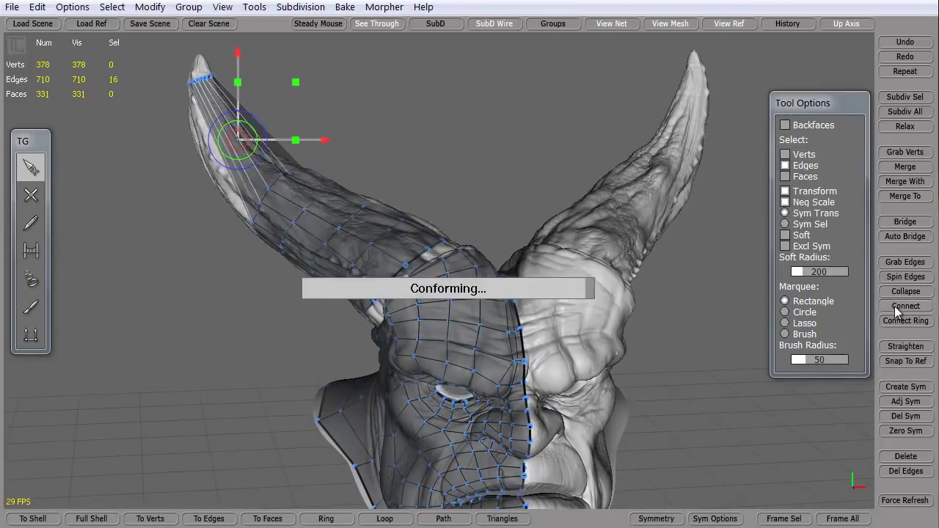
- Connect the two edge rings on either side of the tip half's middle loop to add two more loops
{"action": "middle_click_drag", "start_coordinate": [157, 296], "coordinate": [210, 210]}
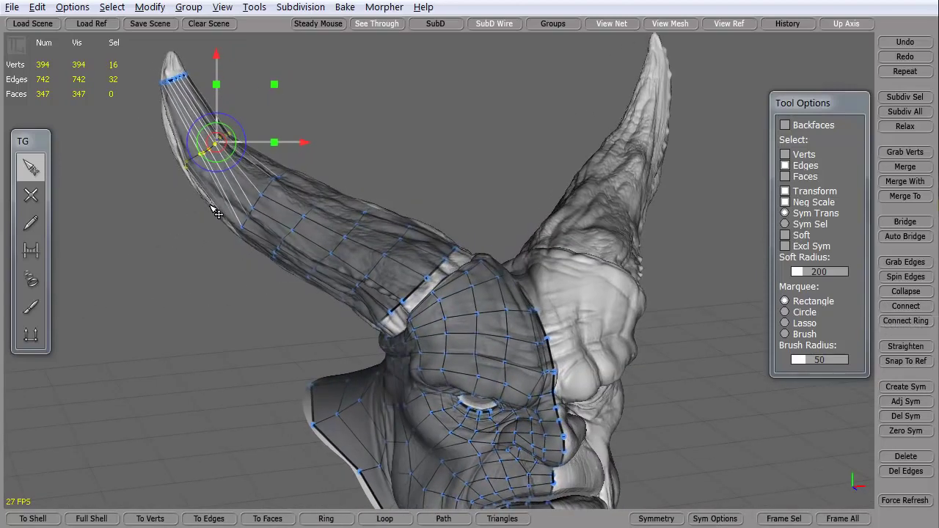
{"action": "double_click", "coordinate": [248, 177]}
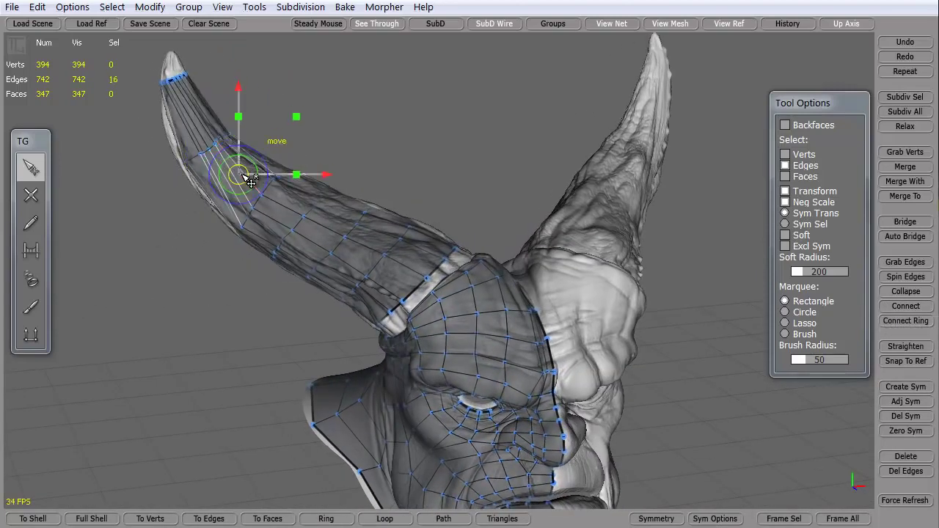
{"action": "left_click", "coordinate": [910, 308]}
{"action": "left_click", "coordinate": [201, 110]}
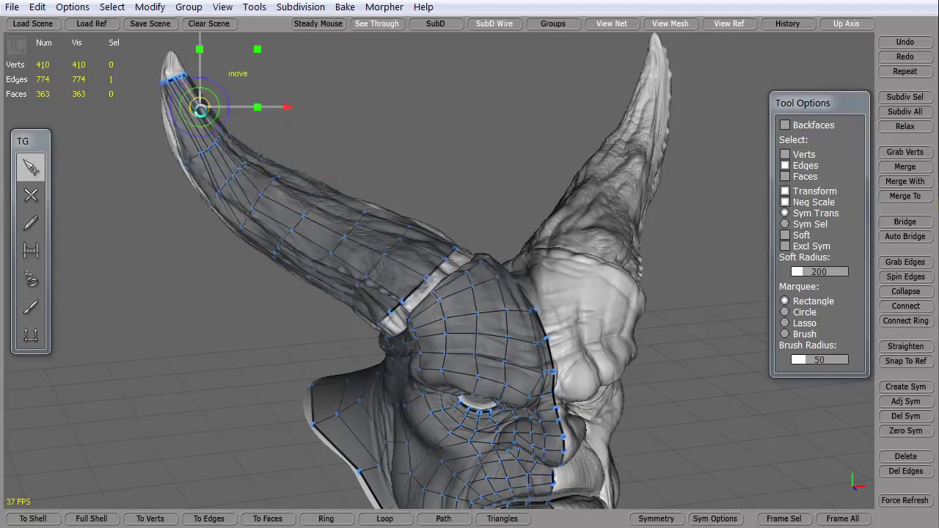
{"action": "double_click", "coordinate": [201, 110]}
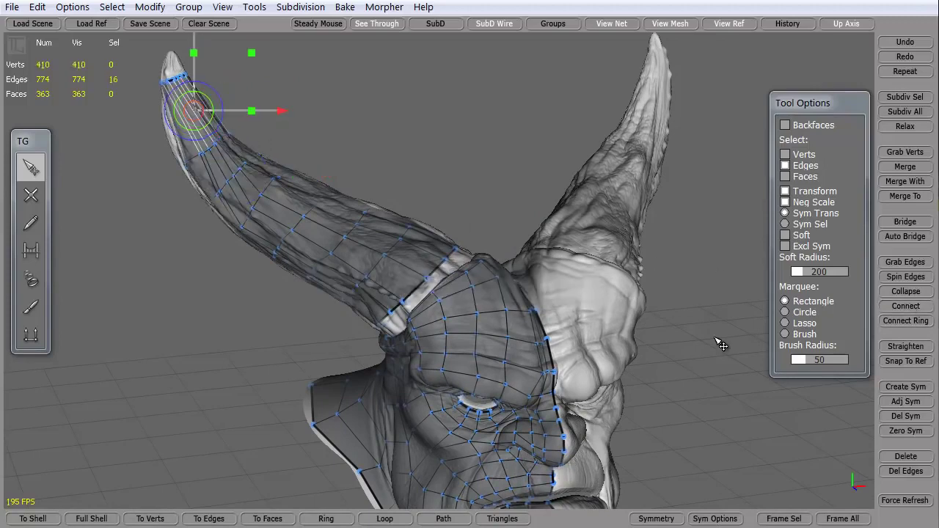
{"action": "left_click", "coordinate": [904, 308]}
- Inspect the refined horn tube and undo all its connected edge loops and the tube itself
{"action": "middle_click_drag", "start_coordinate": [154, 316], "coordinate": [169, 263]}
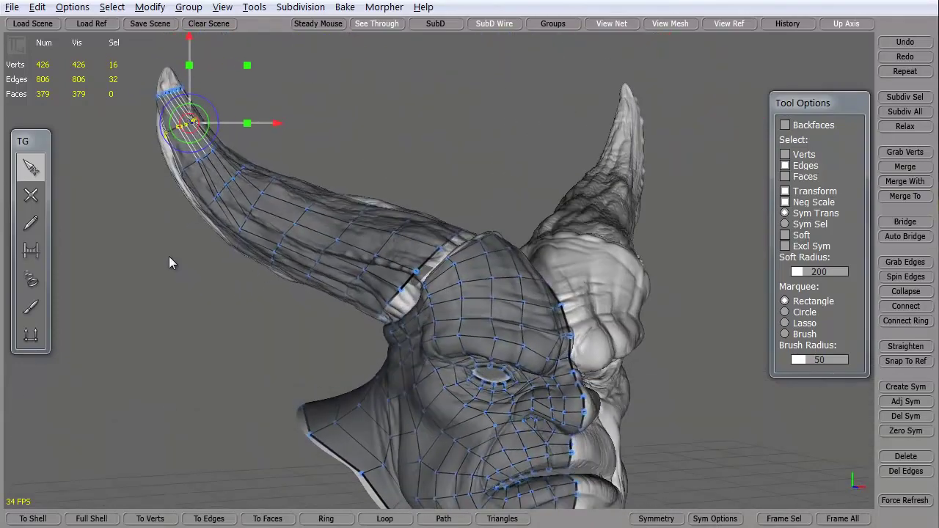
{"action": "left_click_drag", "start_coordinate": [169, 256], "coordinate": [169, 255], "text": "alt"}
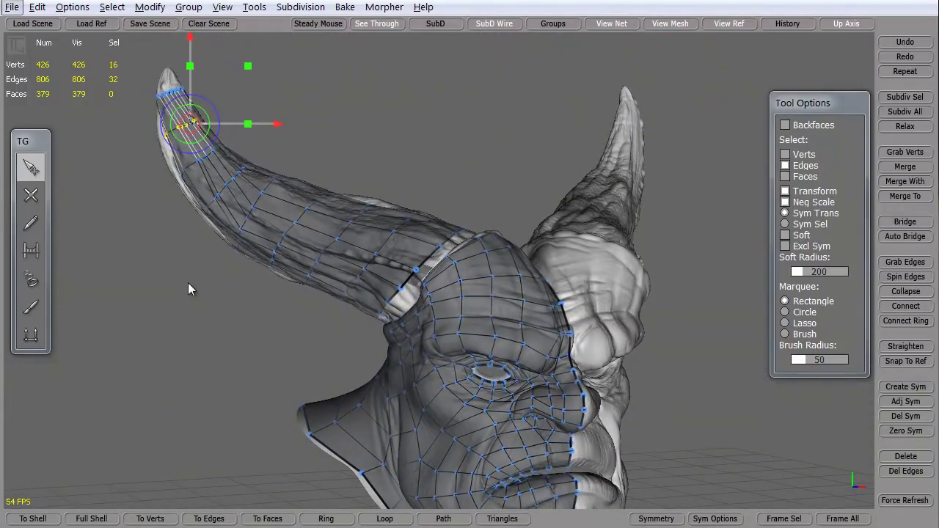
{"action": "key", "text": "ctrl+z"}
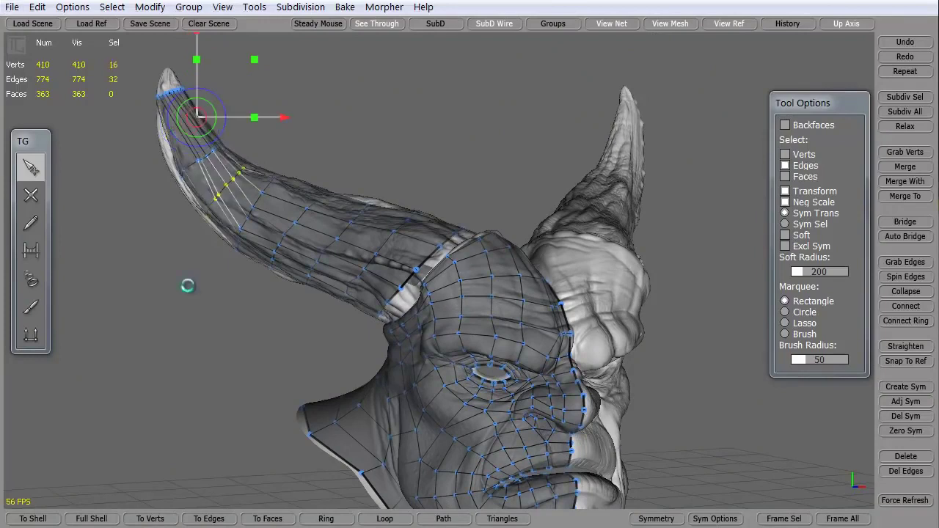
{"action": "key", "text": "ctrl+z"}
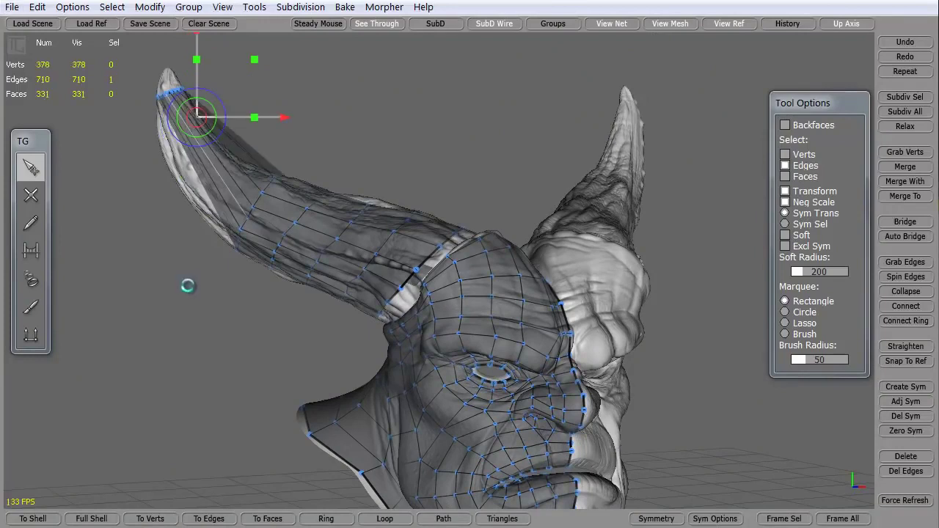
{"action": "key", "text": "ctrl+z"}
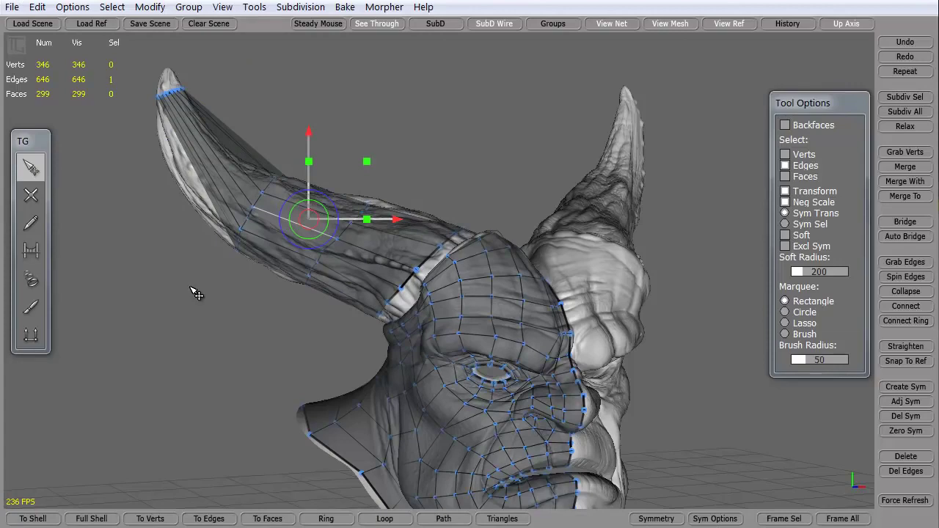
{"action": "key", "text": "ctrl+z"}
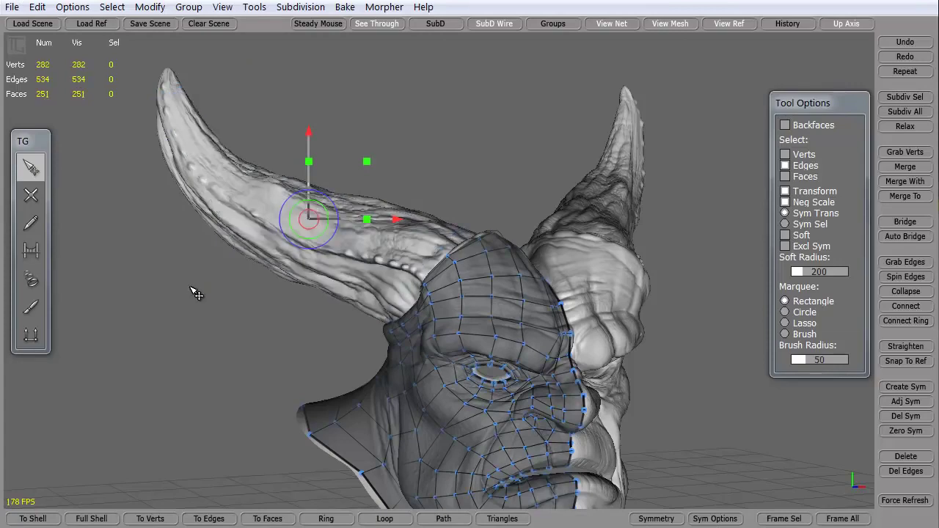
- Return to the Tubes tool with the horn in side view and set the divisions to 8
{"action": "left_click_drag", "start_coordinate": [226, 364], "coordinate": [301, 326], "text": "alt"}
{"action": "middle_click_drag", "start_coordinate": [307, 332], "coordinate": [293, 323]}
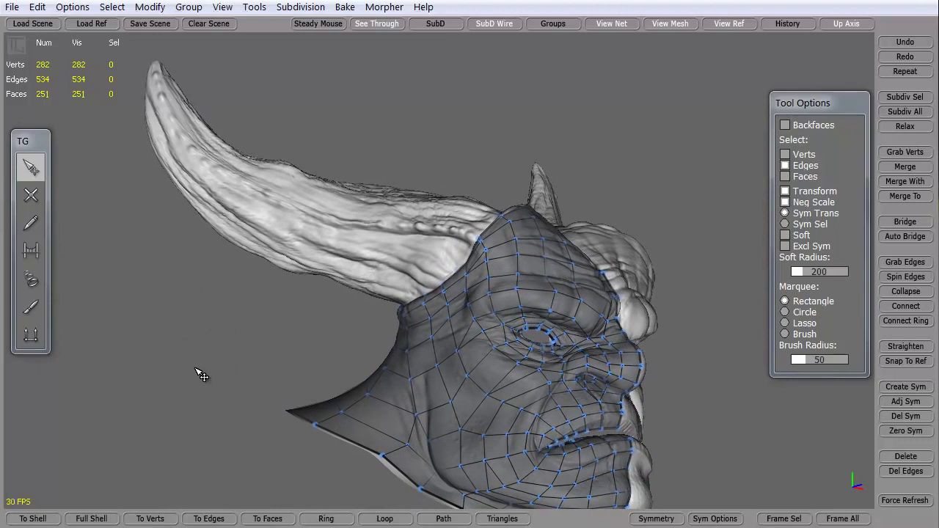
{"action": "left_click", "coordinate": [38, 273]}
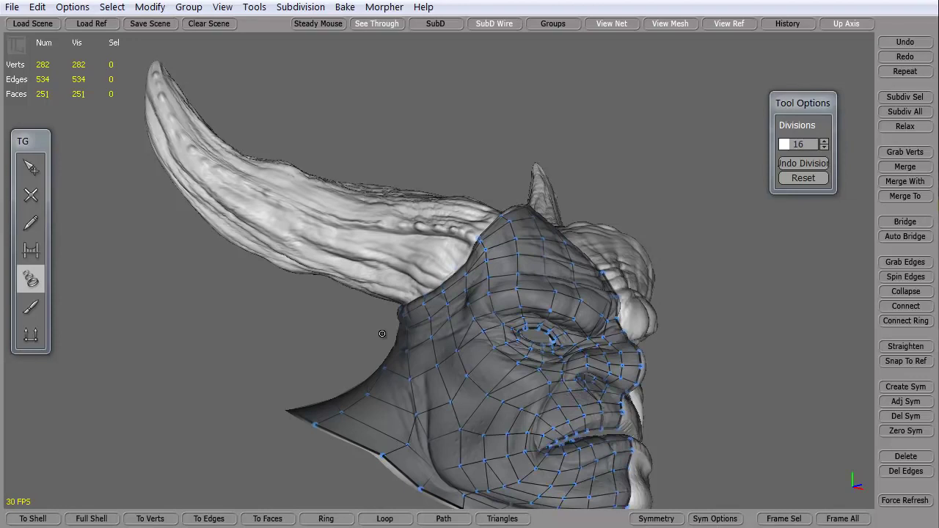
{"action": "left_click", "coordinate": [825, 148]}
{"action": "left_click", "coordinate": [825, 147]}
{"action": "left_click", "coordinate": [825, 147]}
{"action": "left_click", "coordinate": [825, 148]}
{"action": "left_click", "coordinate": [824, 147]}
{"action": "left_click", "coordinate": [825, 147]}
{"action": "left_click", "coordinate": [825, 147]}
- Create an 8-division tube along the horn from six cross-section lines running from its base to its tip
{"action": "left_click_drag", "start_coordinate": [391, 174], "coordinate": [320, 308]}
{"action": "left_click_drag", "start_coordinate": [317, 157], "coordinate": [236, 274]}
{"action": "left_click_drag", "start_coordinate": [259, 143], "coordinate": [173, 223]}
{"action": "left_click_drag", "start_coordinate": [110, 166], "coordinate": [108, 165]}
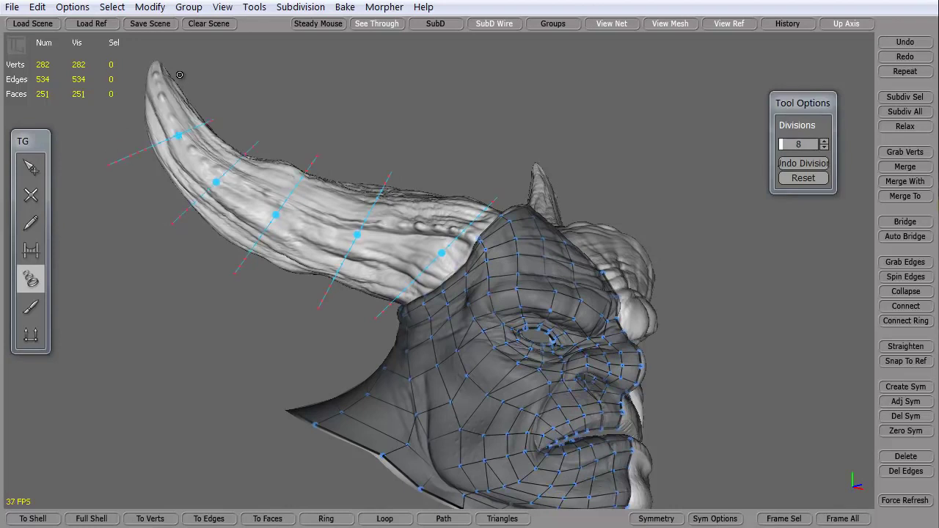
{"action": "left_click_drag", "start_coordinate": [137, 77], "coordinate": [133, 77]}
{"action": "key", "text": "Return"}
- Bridge the gap between the horn tube's base and the head mesh along its outer side above the eye
{"action": "left_click_drag", "start_coordinate": [225, 360], "coordinate": [421, 389], "text": "alt"}
{"action": "middle_click_drag", "start_coordinate": [421, 388], "coordinate": [569, 285]}
{"action": "middle_click_drag", "start_coordinate": [544, 324], "coordinate": [316, 250]}
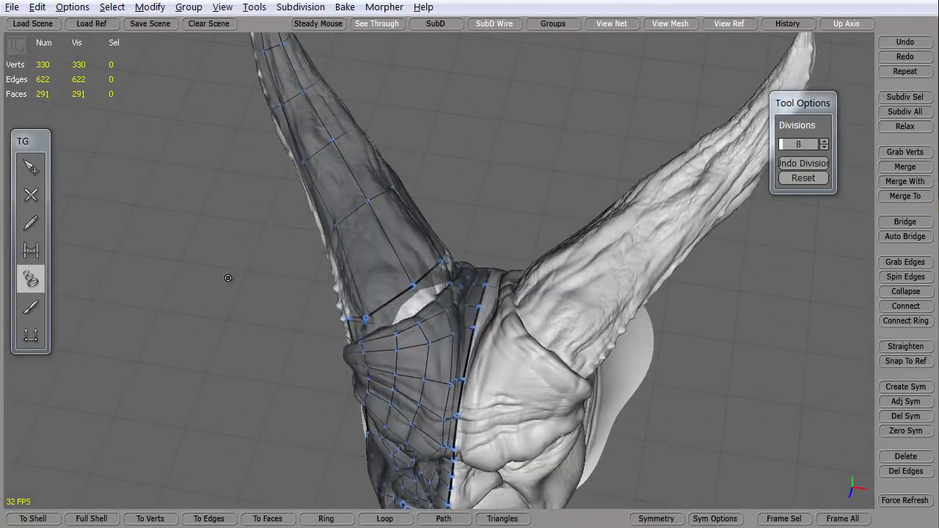
{"action": "middle_click_drag", "start_coordinate": [230, 279], "coordinate": [471, 277]}
{"action": "middle_click_drag", "start_coordinate": [388, 367], "coordinate": [618, 333]}
{"action": "middle_click_drag", "start_coordinate": [285, 357], "coordinate": [326, 316]}
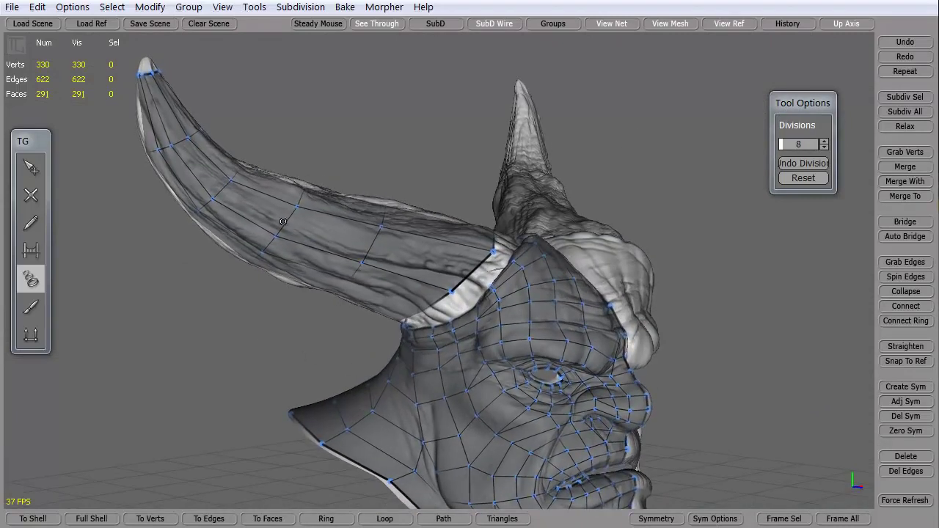
{"action": "scroll", "coordinate": [231, 352], "scroll_direction": "up", "scroll_amount": 4}
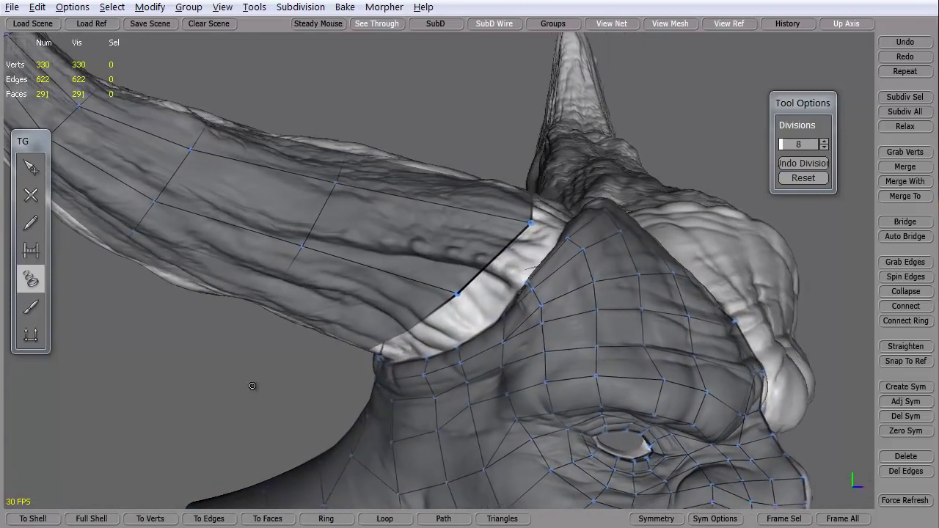
{"action": "middle_click_drag", "start_coordinate": [252, 386], "coordinate": [154, 329]}
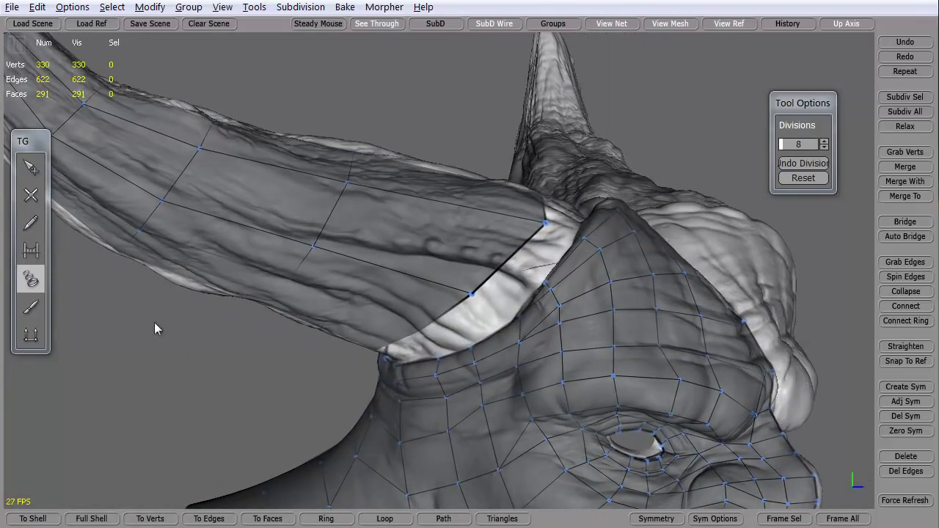
{"action": "left_click", "coordinate": [34, 247]}
{"action": "left_click", "coordinate": [486, 294]}
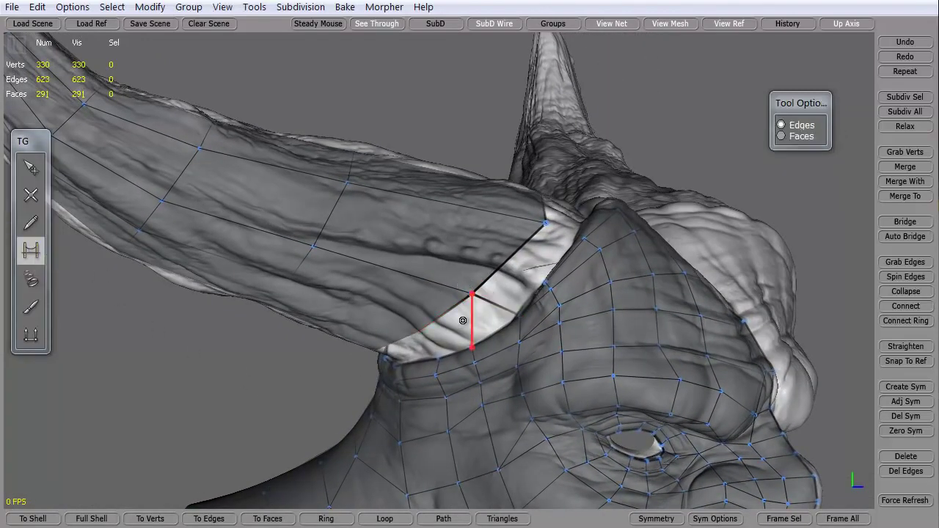
{"action": "left_click", "coordinate": [462, 324]}
{"action": "left_click", "coordinate": [458, 328]}
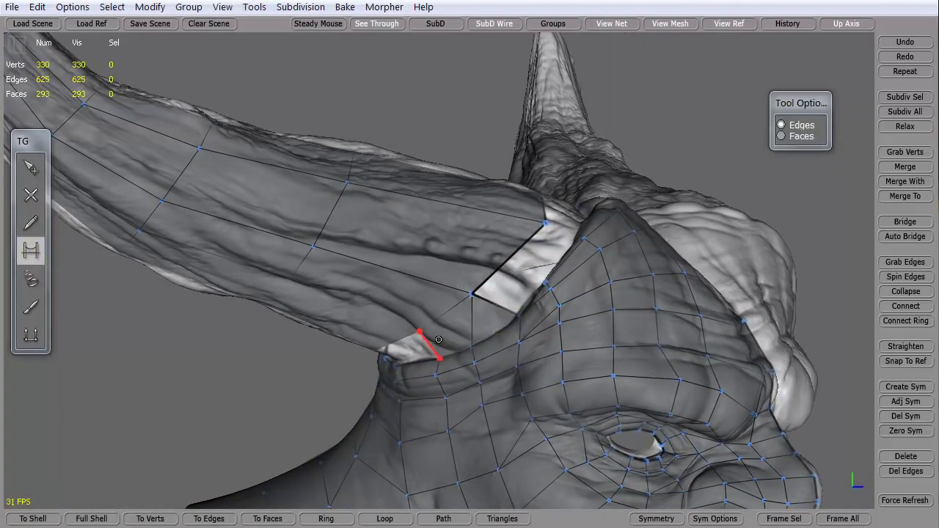
{"action": "left_click", "coordinate": [529, 254]}
- Bridge the horn base gap to the head mesh across the top and along the inner side
{"action": "middle_click_drag", "start_coordinate": [529, 254], "coordinate": [381, 415]}
{"action": "left_click", "coordinate": [424, 385]}
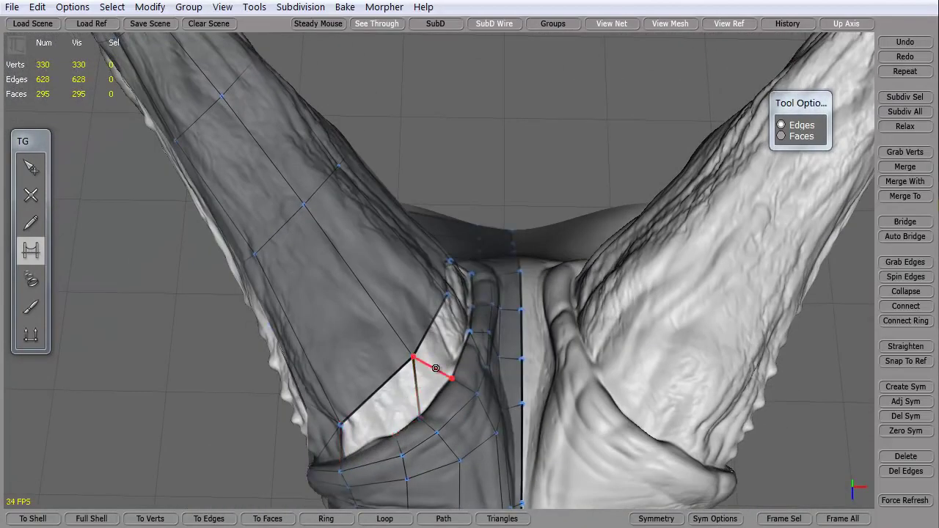
{"action": "left_click", "coordinate": [455, 331]}
{"action": "middle_click_drag", "start_coordinate": [455, 332], "coordinate": [489, 233]}
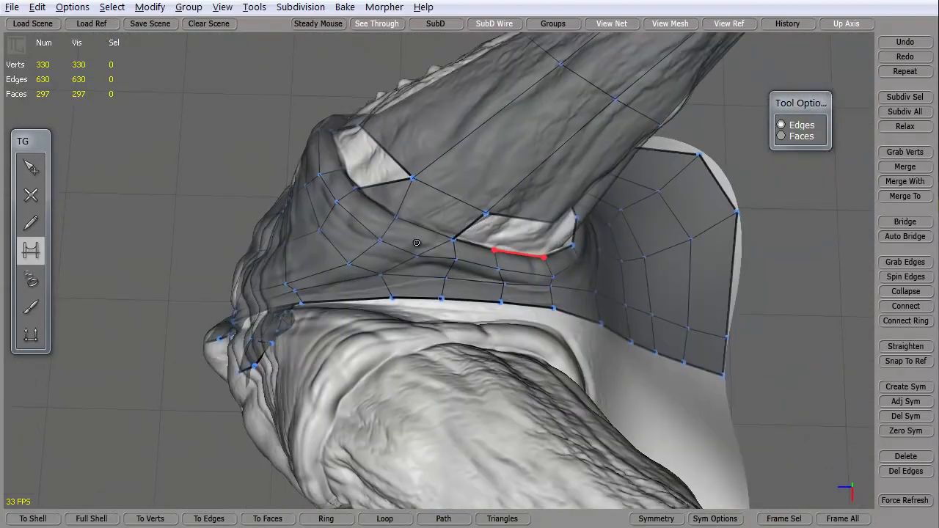
{"action": "left_click", "coordinate": [489, 230]}
{"action": "left_click", "coordinate": [548, 242]}
- Bridge the remaining opening between the horn tube and the head mesh at the back
{"action": "middle_click_drag", "start_coordinate": [680, 299], "coordinate": [556, 282]}
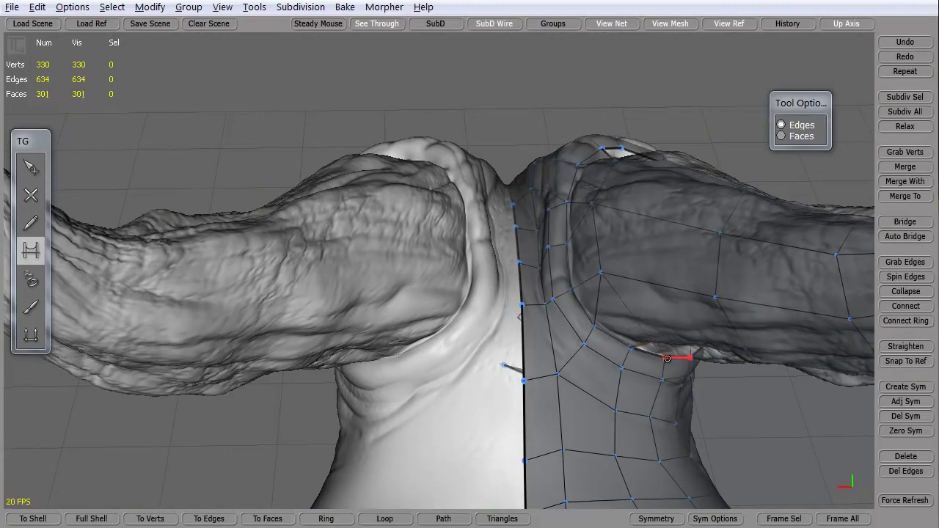
{"action": "left_click_drag", "start_coordinate": [668, 358], "coordinate": [625, 332], "text": "alt"}
{"action": "left_click", "coordinate": [656, 328]}
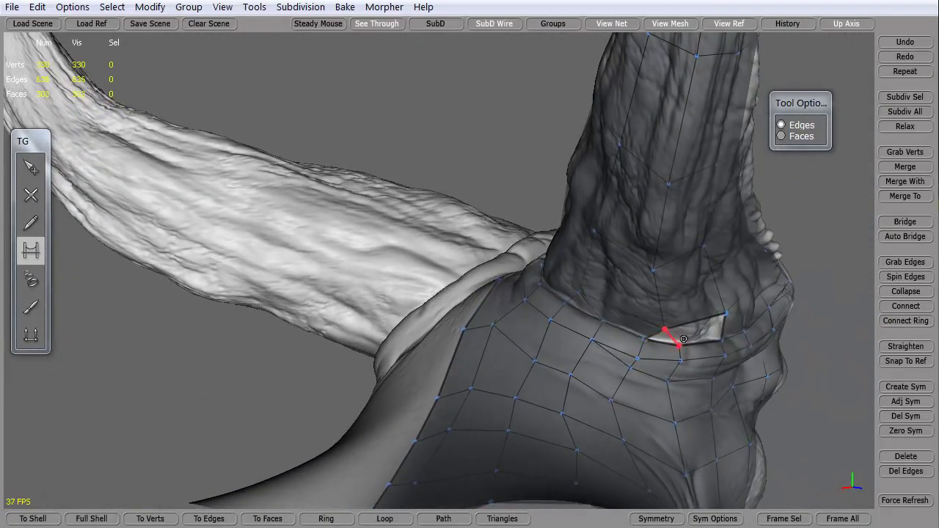
{"action": "left_click", "coordinate": [684, 341]}
- Hide the reference model and examine how the horn tube joins the head mesh
{"action": "left_click_drag", "start_coordinate": [688, 339], "coordinate": [428, 229], "text": "alt"}
{"action": "middle_click_drag", "start_coordinate": [427, 228], "coordinate": [425, 362]}
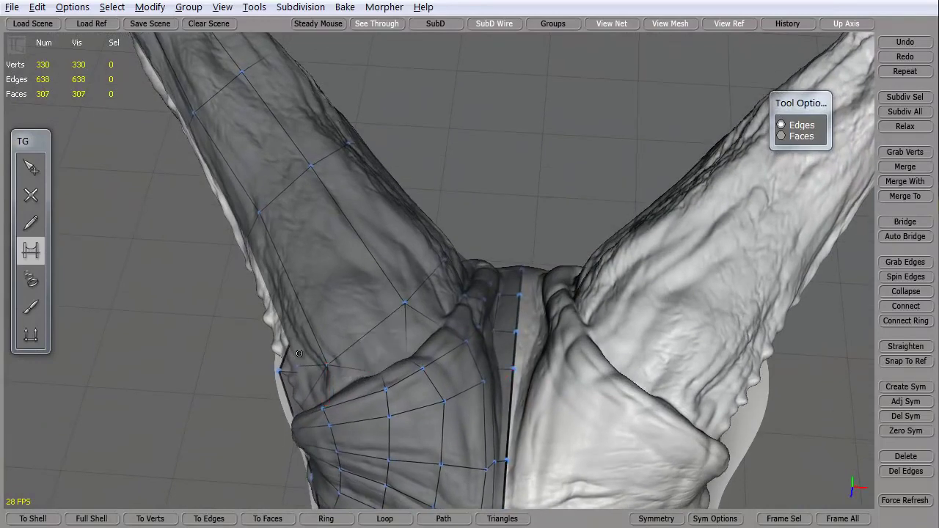
{"action": "middle_click_drag", "start_coordinate": [298, 354], "coordinate": [546, 177]}
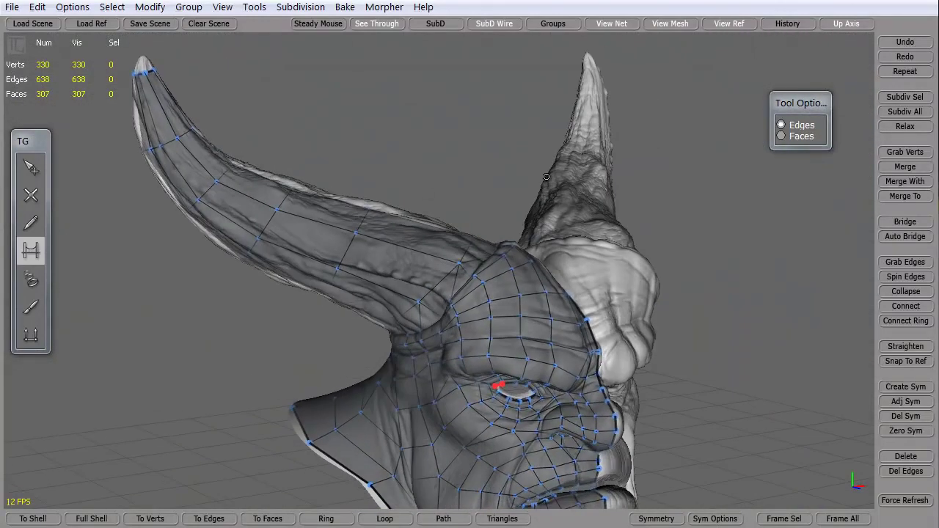
{"action": "left_click", "coordinate": [729, 24]}
{"action": "mouse_move", "coordinate": [209, 369]}
{"action": "middle_mouse_down"}
{"action": "mouse_move", "coordinate": [313, 338]}
{"action": "mouse_move", "coordinate": [309, 352]}
{"action": "mouse_move", "coordinate": [220, 315]}
{"action": "middle_mouse_up"}
{"action": "middle_click_drag", "start_coordinate": [439, 370], "coordinate": [402, 271], "text": "alt"}
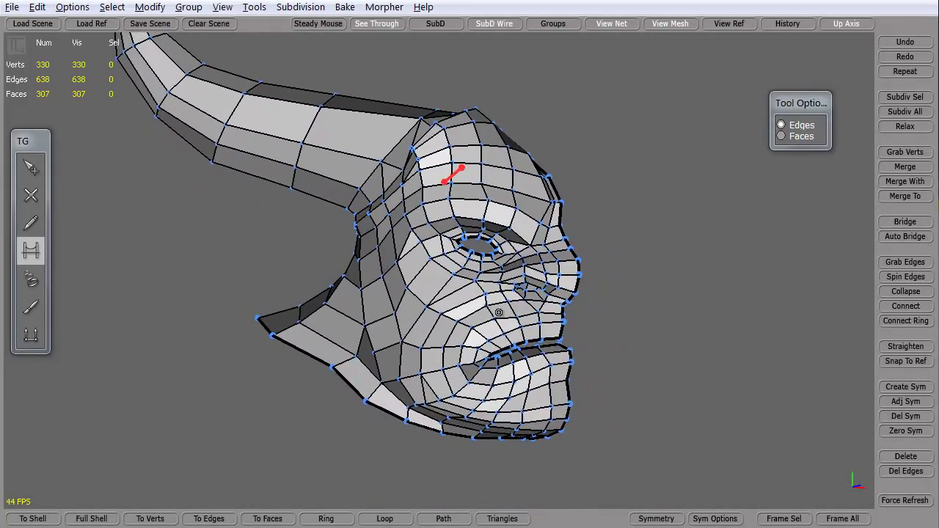
{"action": "right_click_drag", "start_coordinate": [499, 313], "coordinate": [461, 246], "text": "alt"}
{"action": "middle_click_drag", "start_coordinate": [461, 246], "coordinate": [524, 307], "text": "alt"}
{"action": "left_click_drag", "start_coordinate": [339, 353], "coordinate": [435, 353], "text": "alt"}
{"action": "middle_click_drag", "start_coordinate": [435, 352], "coordinate": [235, 69]}
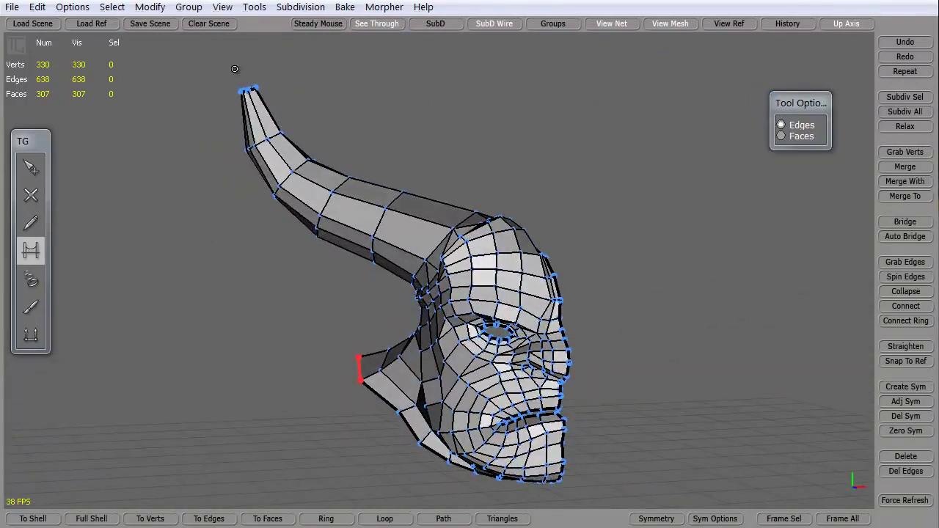
- Open the recent scene spider.tgs and view the whole spider model
{"action": "left_click", "coordinate": [15, 9]}
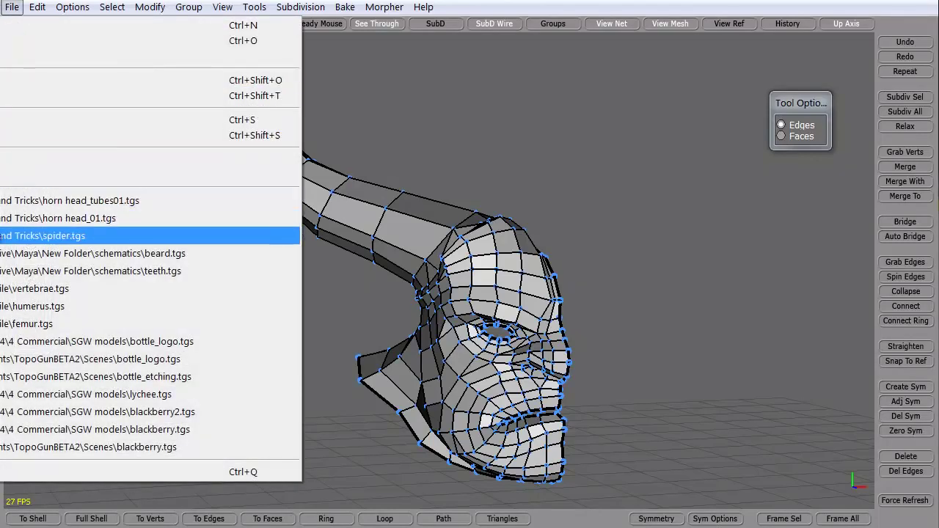
{"action": "left_click", "coordinate": [15, 236]}
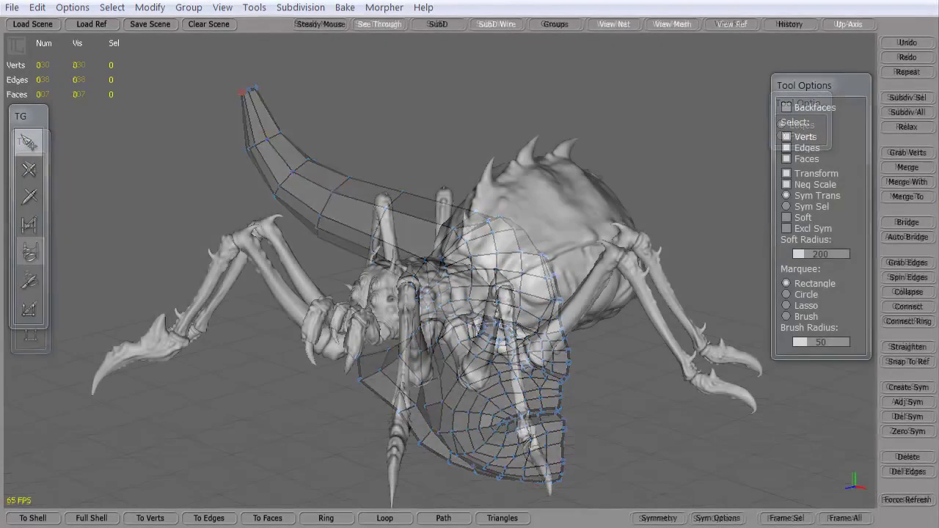
{"action": "left_click_drag", "start_coordinate": [257, 443], "coordinate": [265, 496], "text": "alt"}
{"action": "middle_click_drag", "start_coordinate": [337, 449], "coordinate": [455, 273]}
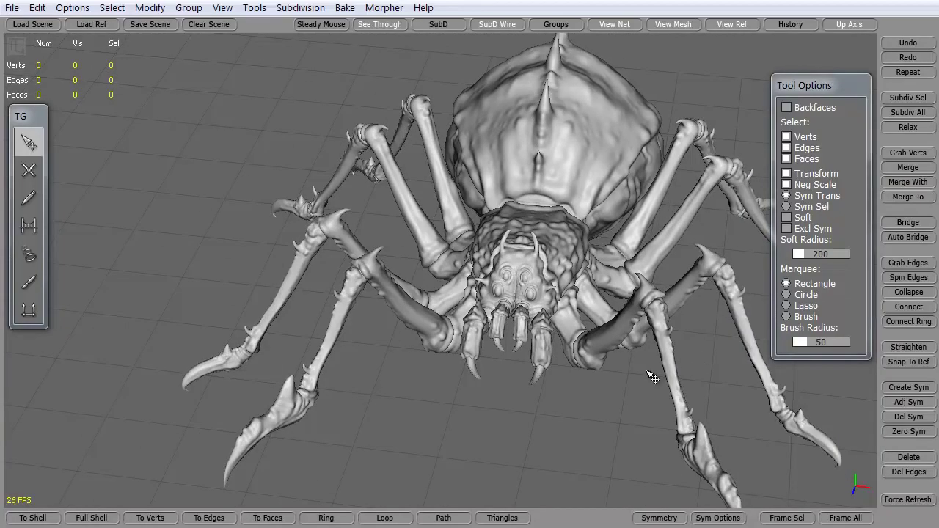
{"action": "mouse_move", "coordinate": [446, 467]}
{"action": "middle_mouse_down"}
{"action": "mouse_move", "coordinate": [496, 434]}
{"action": "mouse_move", "coordinate": [531, 425]}
{"action": "mouse_move", "coordinate": [478, 436]}
{"action": "mouse_move", "coordinate": [476, 472]}
{"action": "mouse_move", "coordinate": [429, 473]}
{"action": "middle_mouse_up"}
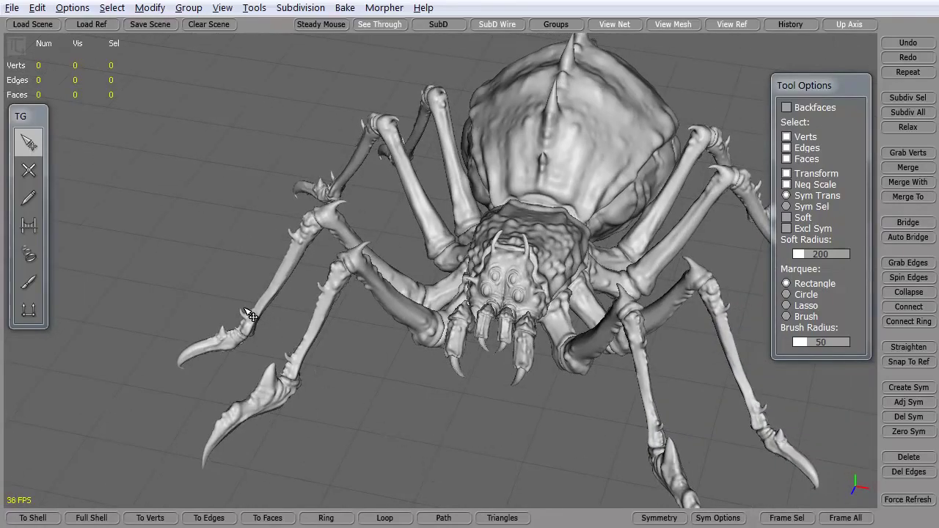
- Create an 8-division tube with six cross-section lines along the upper segment of the spider's second leg
{"action": "right_click_drag", "start_coordinate": [245, 309], "coordinate": [287, 375], "text": "alt"}
{"action": "left_click_drag", "start_coordinate": [287, 375], "coordinate": [269, 442], "text": "alt"}
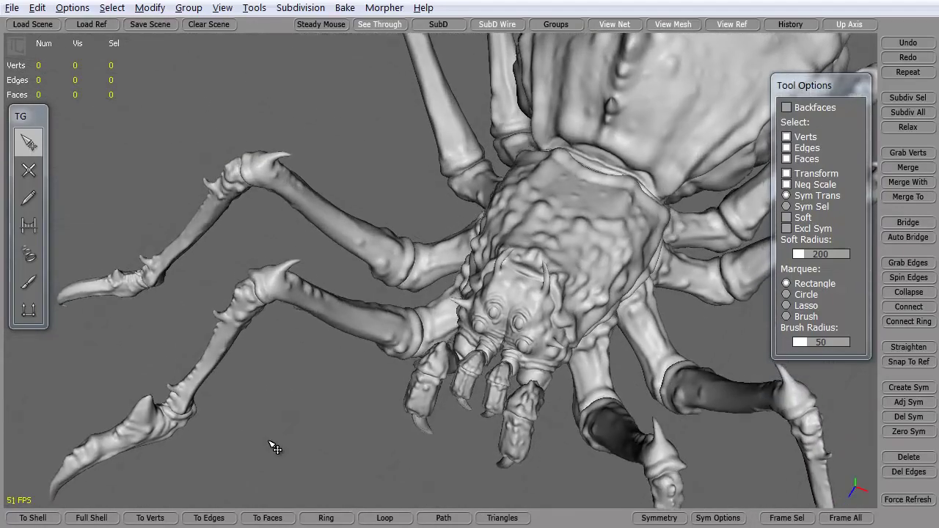
{"action": "middle_click_drag", "start_coordinate": [275, 447], "coordinate": [404, 225]}
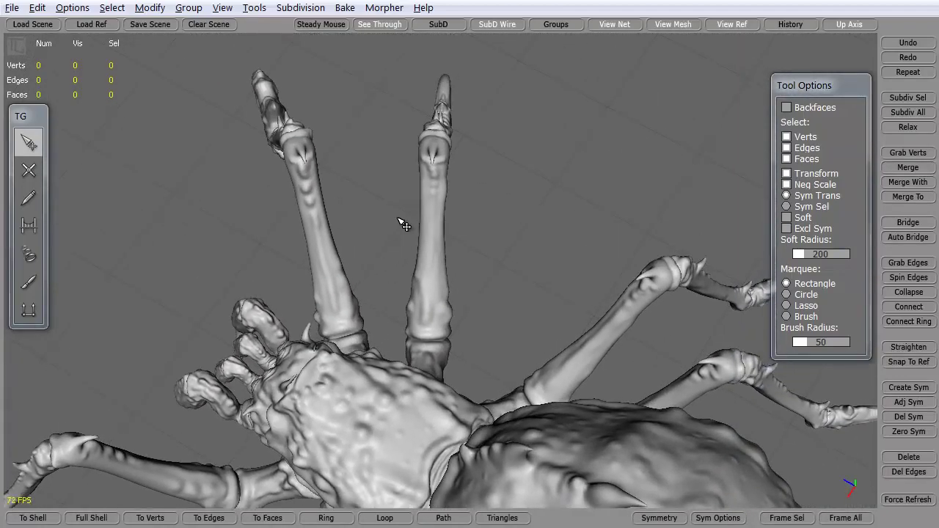
{"action": "left_click", "coordinate": [28, 255]}
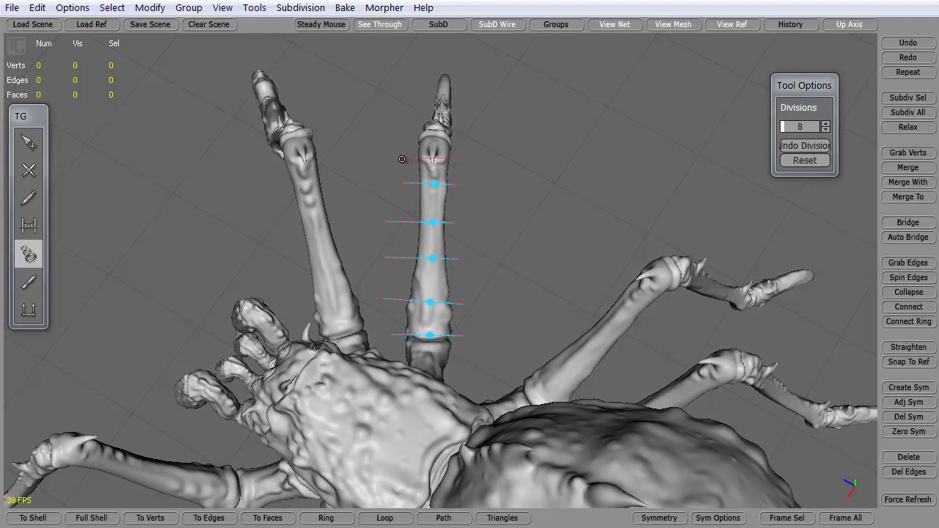
{"action": "key", "text": "Return"}
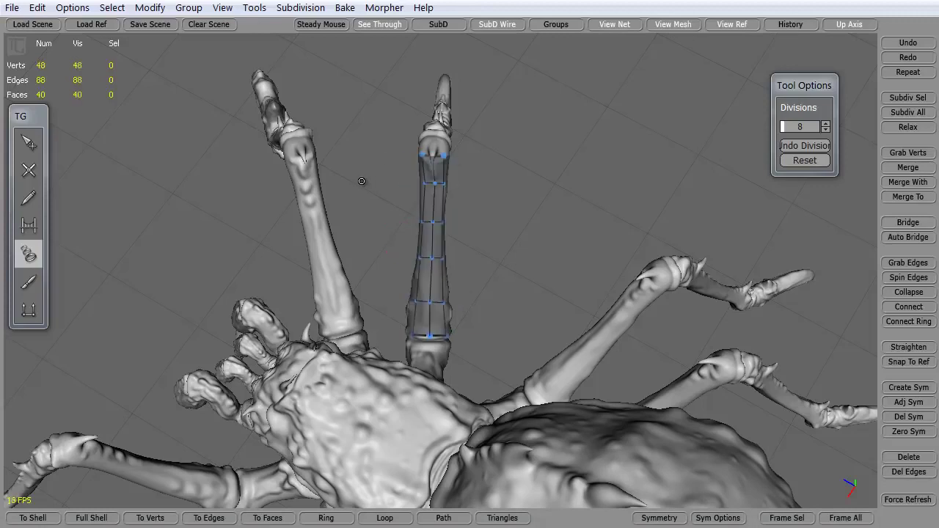
- Create an 8-division tube with nine cross-section lines along the lower segment of the same leg, from knee to ankle
{"action": "left_click_drag", "start_coordinate": [359, 246], "coordinate": [526, 137], "text": "alt"}
{"action": "left_click_drag", "start_coordinate": [289, 377], "coordinate": [516, 187], "text": "alt"}
{"action": "middle_click_drag", "start_coordinate": [517, 187], "coordinate": [279, 359]}
{"action": "middle_click_drag", "start_coordinate": [215, 368], "coordinate": [263, 279]}
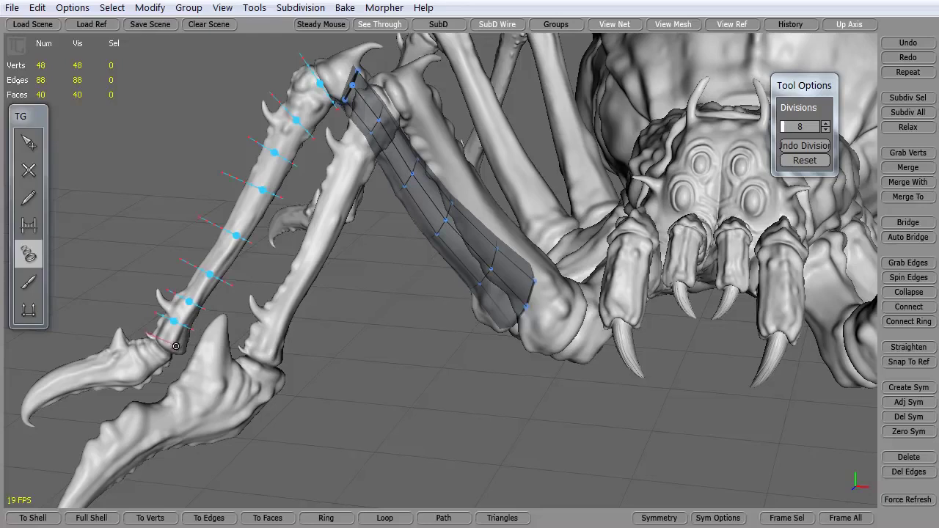
{"action": "key", "text": "Return"}
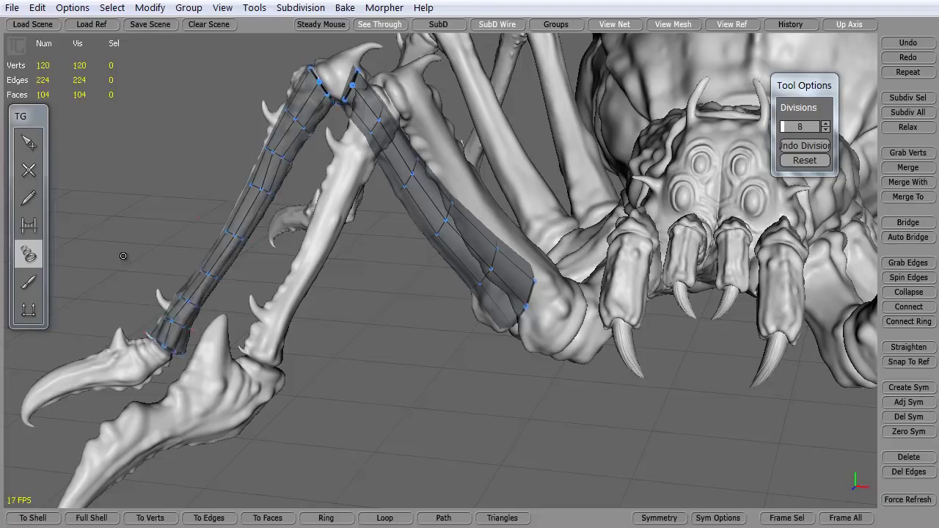
- Create an 8-division tube with eight cross-section lines along the leg's clawed foot, from the ankle to the claw tip
{"action": "left_click_drag", "start_coordinate": [308, 332], "coordinate": [329, 348], "text": "alt"}
{"action": "middle_click_drag", "start_coordinate": [282, 350], "coordinate": [369, 323], "text": "alt"}
{"action": "right_click_drag", "start_coordinate": [301, 273], "coordinate": [237, 348], "text": "alt"}
{"action": "left_click_drag", "start_coordinate": [237, 348], "coordinate": [231, 318], "text": "alt"}
{"action": "middle_click_drag", "start_coordinate": [230, 317], "coordinate": [306, 346]}
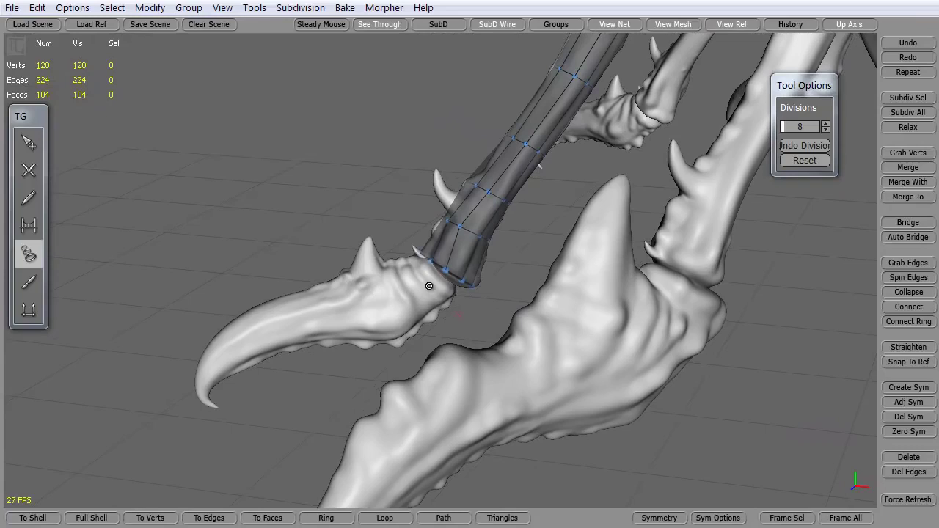
{"action": "left_click_drag", "start_coordinate": [399, 239], "coordinate": [399, 239]}
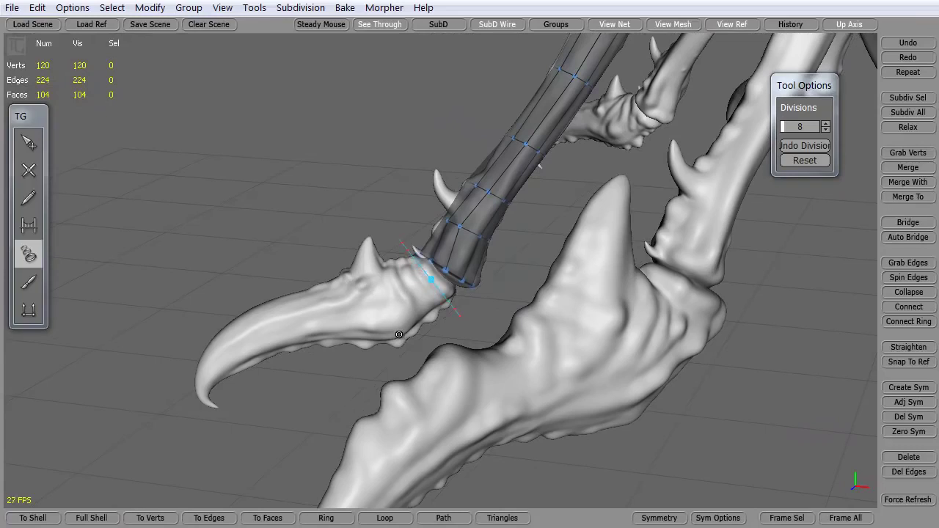
{"action": "left_click", "coordinate": [389, 258]}
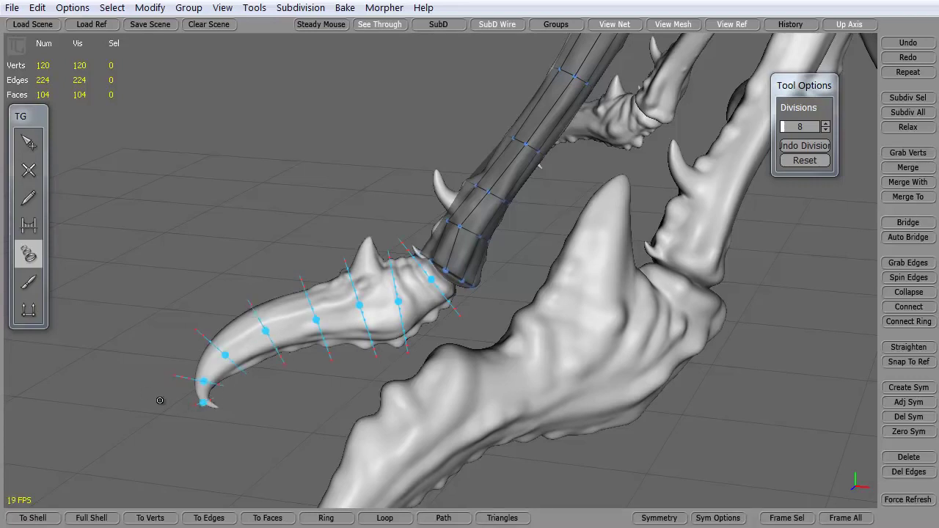
{"action": "key", "text": "Return"}
- Bridge the facing border edges of the lower-leg tube and the clawed-foot tube along the near side of the ankle
{"action": "left_click_drag", "start_coordinate": [308, 393], "coordinate": [270, 264], "text": "alt"}
{"action": "right_click_drag", "start_coordinate": [374, 218], "coordinate": [416, 149], "text": "alt"}
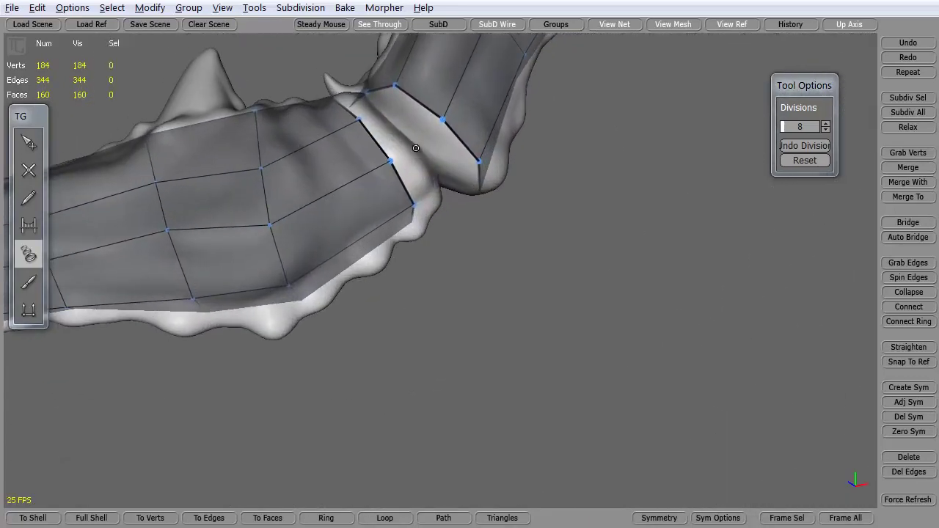
{"action": "mouse_move", "coordinate": [413, 165]}
{"action": "middle_mouse_down"}
{"action": "mouse_move", "coordinate": [418, 199]}
{"action": "mouse_move", "coordinate": [411, 183]}
{"action": "middle_mouse_up"}
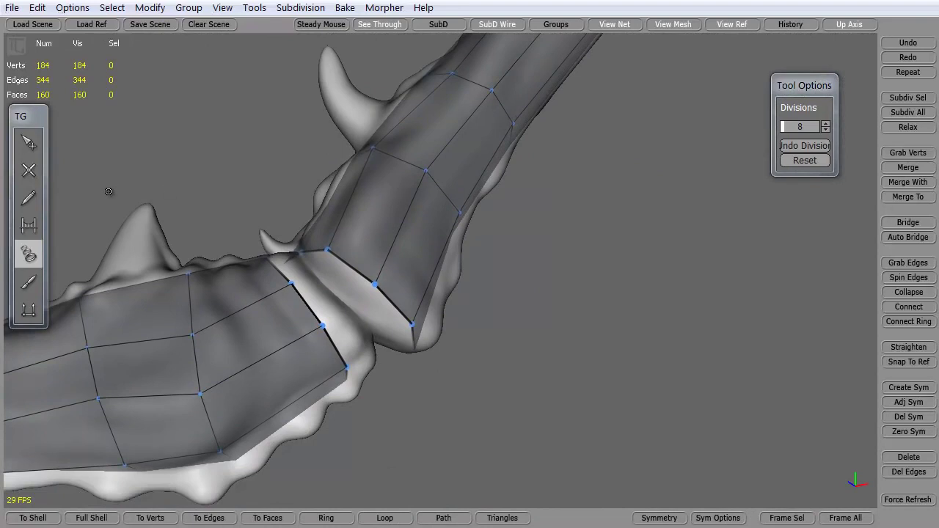
{"action": "left_click", "coordinate": [28, 226]}
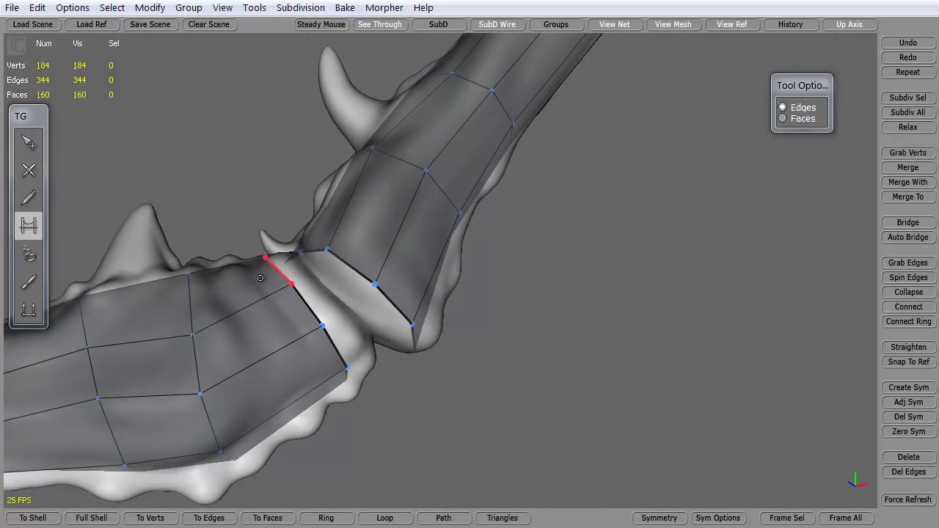
{"action": "left_click", "coordinate": [345, 303]}
{"action": "left_click", "coordinate": [323, 276]}
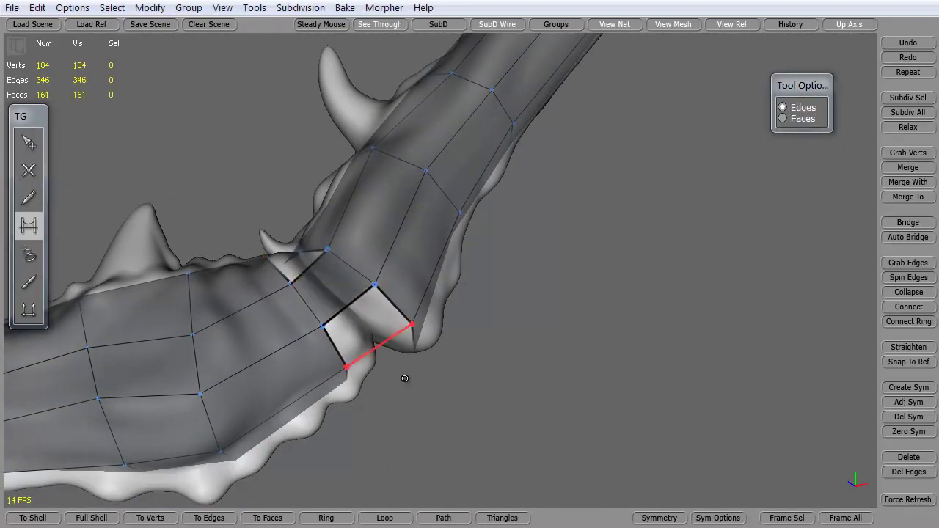
{"action": "middle_click_drag", "start_coordinate": [404, 379], "coordinate": [382, 329]}
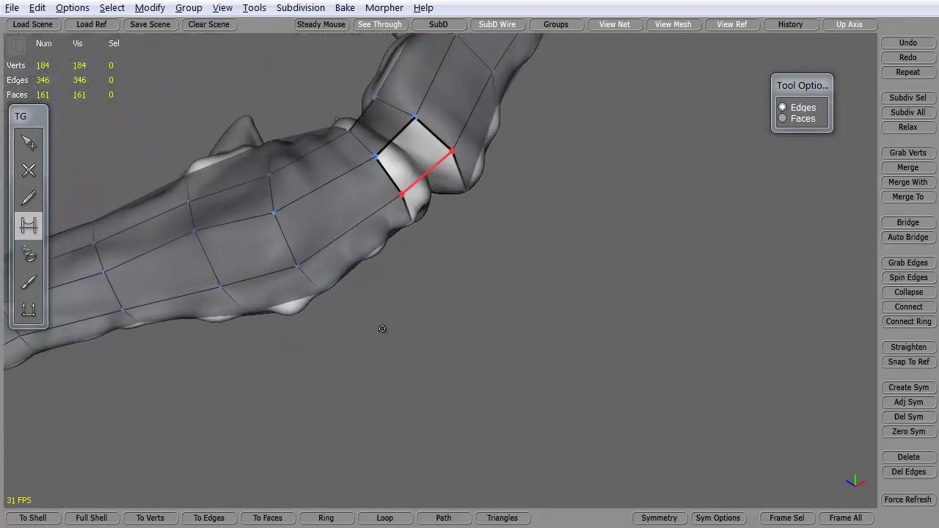
{"action": "left_click", "coordinate": [431, 177]}
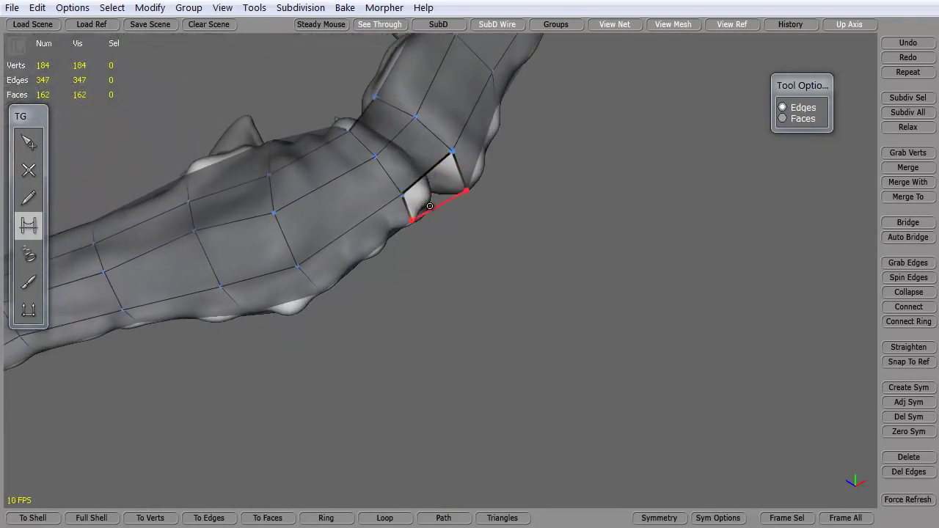
- Bridge the remaining border edges around the ankle to close the ring between the lower-leg and foot tubes
{"action": "middle_click_drag", "start_coordinate": [420, 271], "coordinate": [539, 328]}
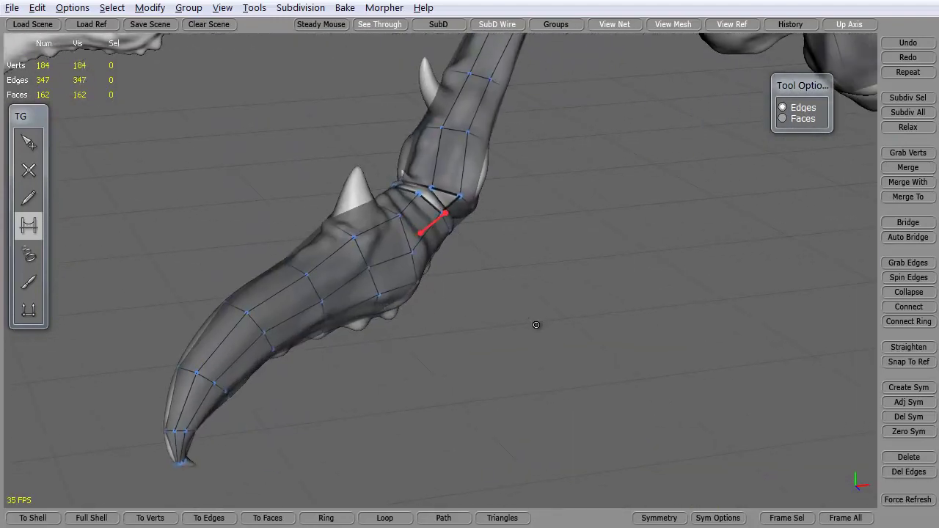
{"action": "left_click", "coordinate": [418, 191]}
{"action": "middle_click_drag", "start_coordinate": [418, 192], "coordinate": [443, 262]}
{"action": "left_click", "coordinate": [456, 211]}
{"action": "middle_click_drag", "start_coordinate": [456, 211], "coordinate": [546, 204]}
{"action": "left_click", "coordinate": [575, 187]}
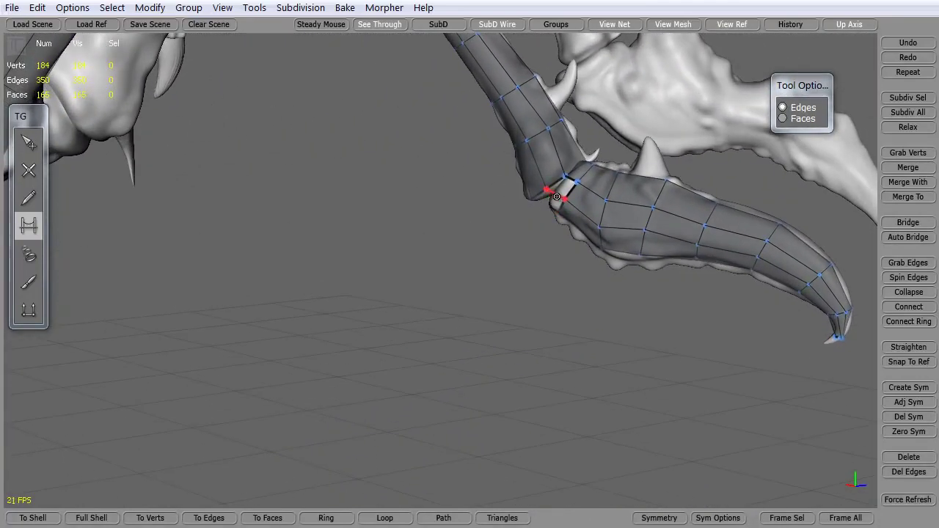
{"action": "left_click", "coordinate": [556, 197]}
{"action": "middle_click_drag", "start_coordinate": [481, 246], "coordinate": [455, 188]}
{"action": "scroll", "coordinate": [455, 188], "scroll_direction": "up", "scroll_amount": 5}
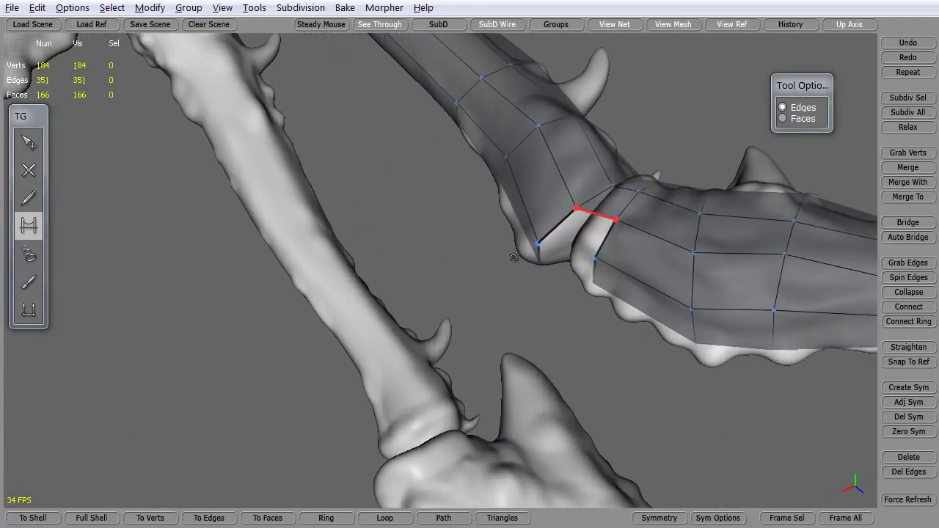
{"action": "left_click", "coordinate": [572, 251]}
{"action": "middle_click_drag", "start_coordinate": [572, 251], "coordinate": [540, 316]}
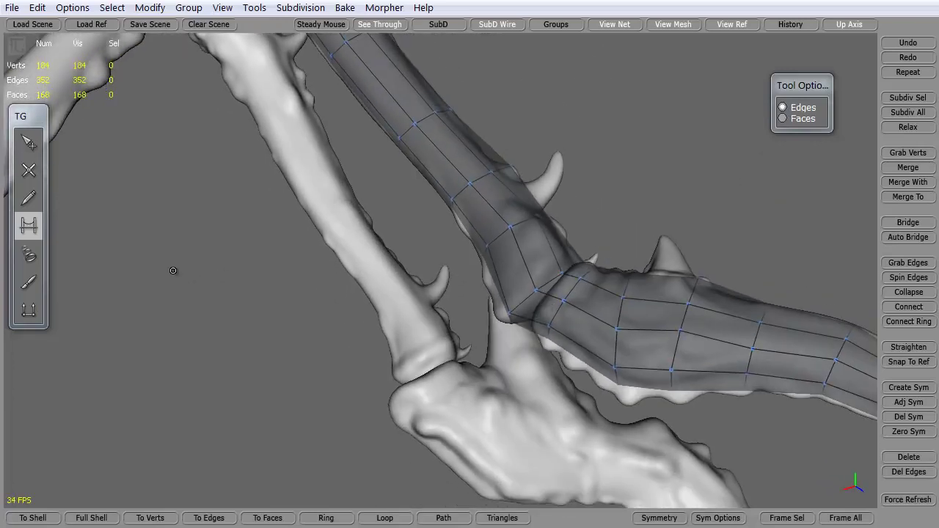
- Select the ring of edges spanning the ankle bridge and connect them to insert two extra edge loops
{"action": "left_click", "coordinate": [28, 142]}
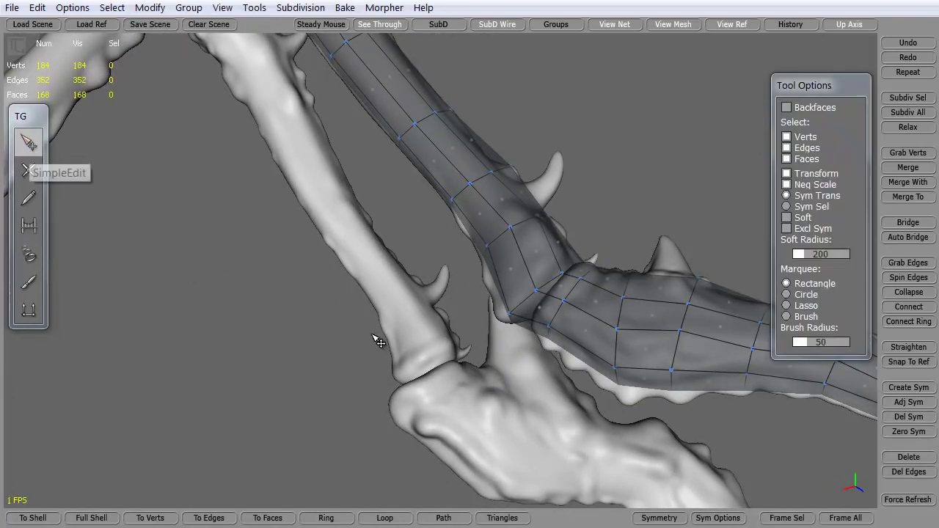
{"action": "left_click", "coordinate": [559, 301]}
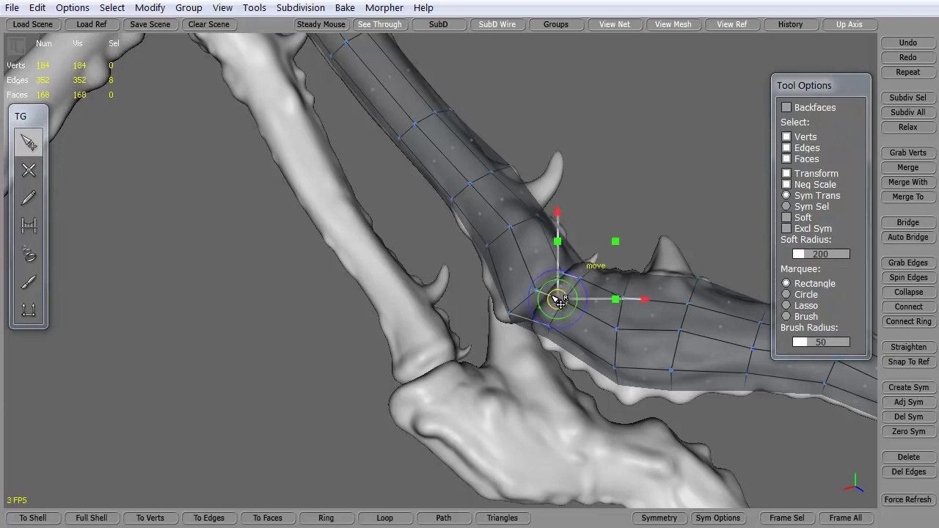
{"action": "left_click", "coordinate": [906, 312]}
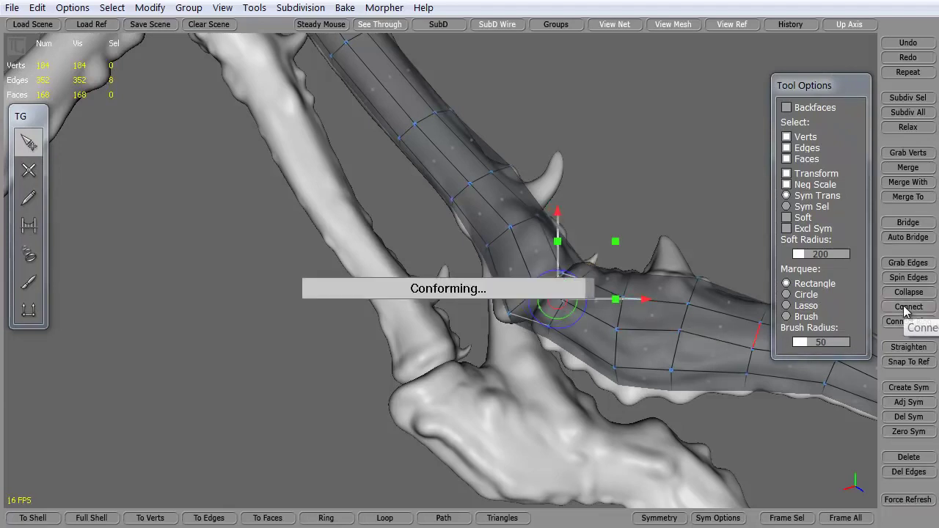
{"action": "left_click", "coordinate": [523, 315]}
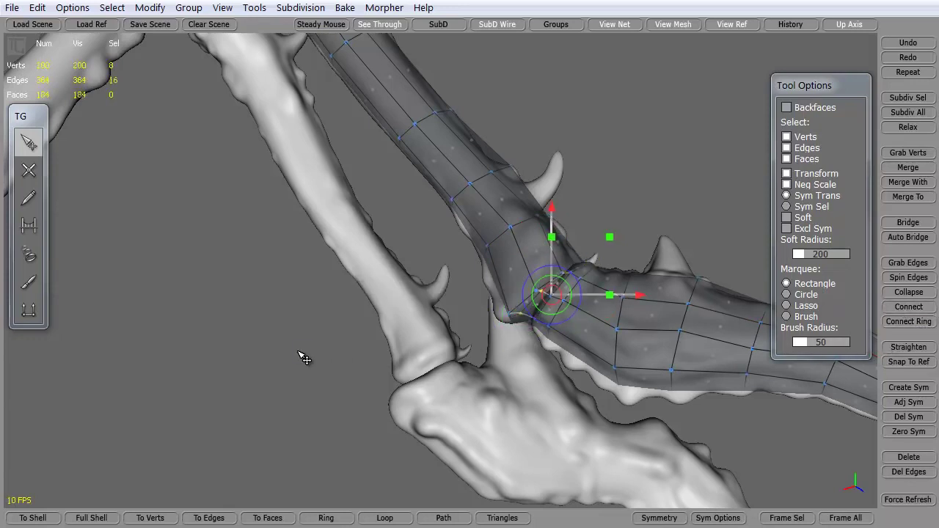
- Select the neighbouring ring of eight edges on the foot side of the ankle and connect it into another loop
{"action": "left_click_drag", "start_coordinate": [279, 349], "coordinate": [287, 355], "text": "alt"}
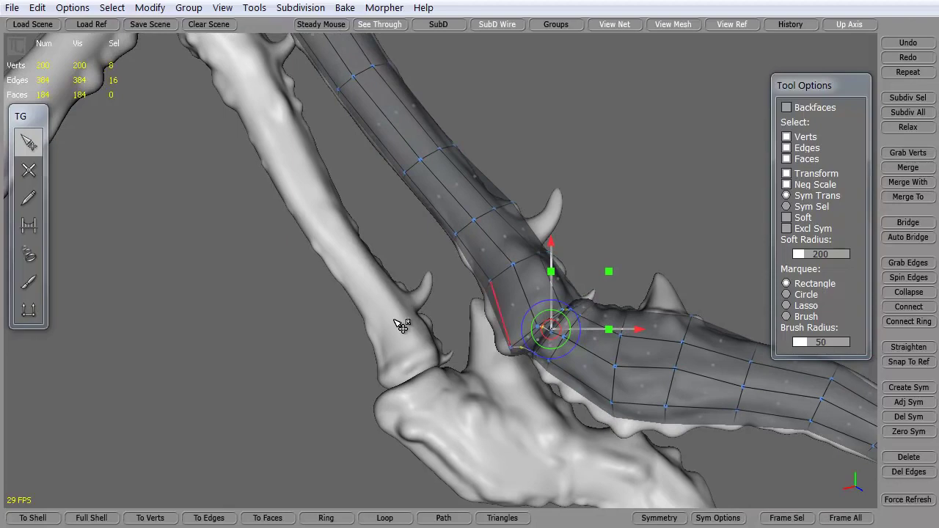
{"action": "left_click_drag", "start_coordinate": [399, 323], "coordinate": [288, 375], "text": "alt"}
{"action": "left_click", "coordinate": [288, 375]}
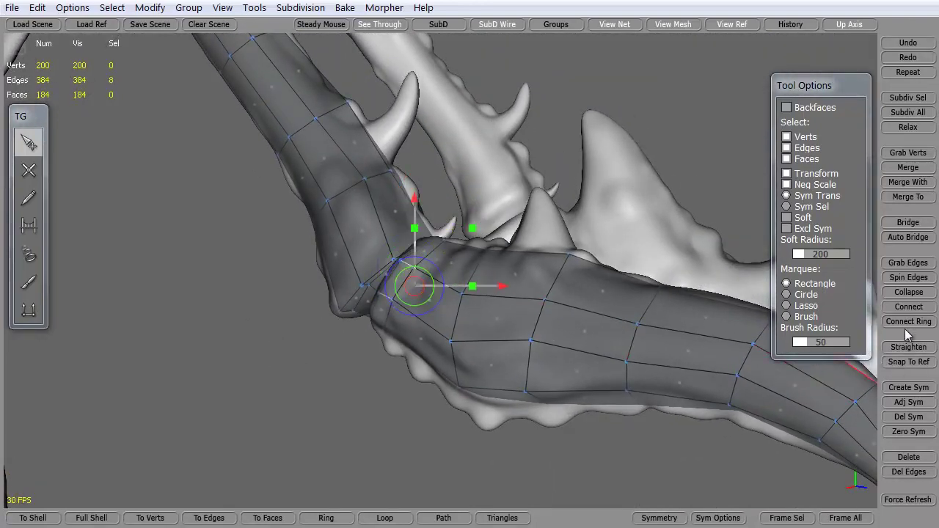
{"action": "left_click", "coordinate": [908, 307]}
{"action": "left_click", "coordinate": [243, 401]}
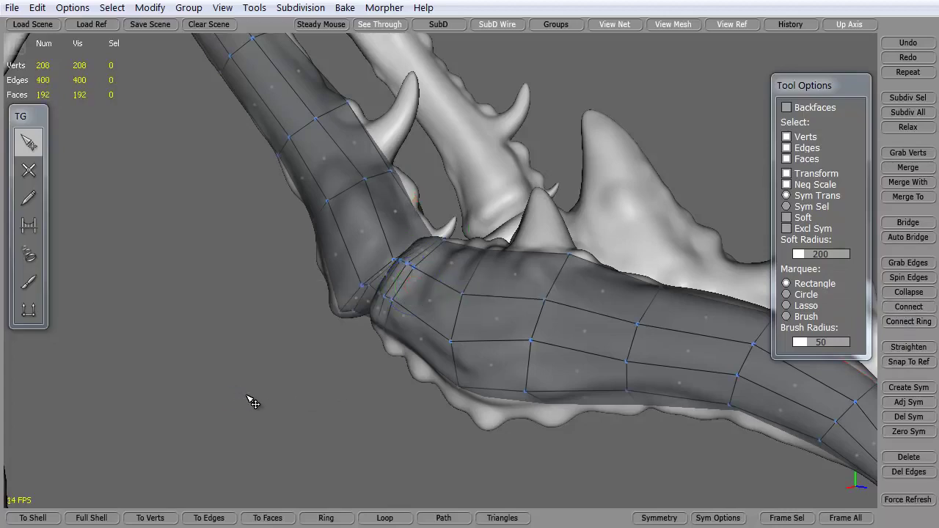
- Restrict selection to vertices and move a border vertex of the upper-leg tube on the underside of the knee
{"action": "left_click_drag", "start_coordinate": [247, 399], "coordinate": [376, 401], "text": "alt"}
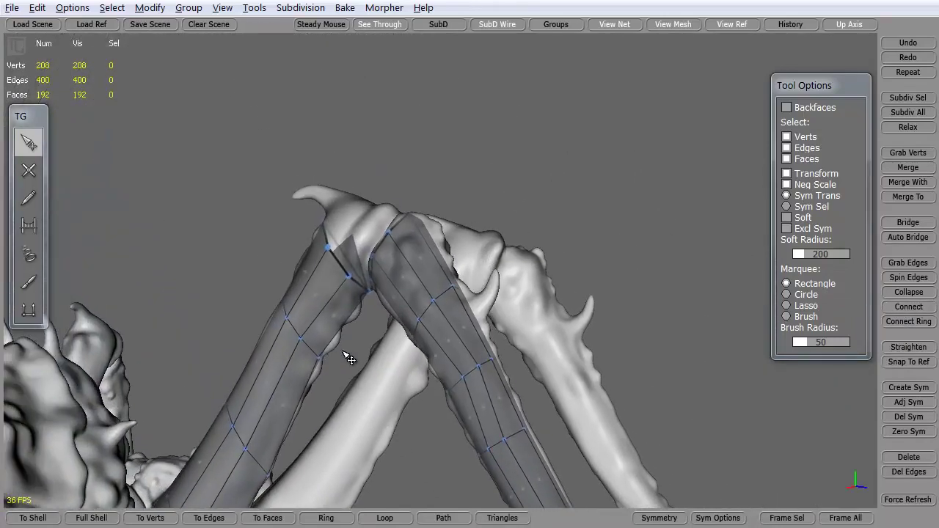
{"action": "left_click_drag", "start_coordinate": [350, 358], "coordinate": [380, 389], "text": "alt"}
{"action": "middle_click_drag", "start_coordinate": [378, 383], "coordinate": [379, 348], "text": "alt"}
{"action": "left_click_drag", "start_coordinate": [360, 281], "coordinate": [377, 233], "text": "alt"}
{"action": "right_click_drag", "start_coordinate": [377, 233], "coordinate": [393, 277], "text": "alt"}
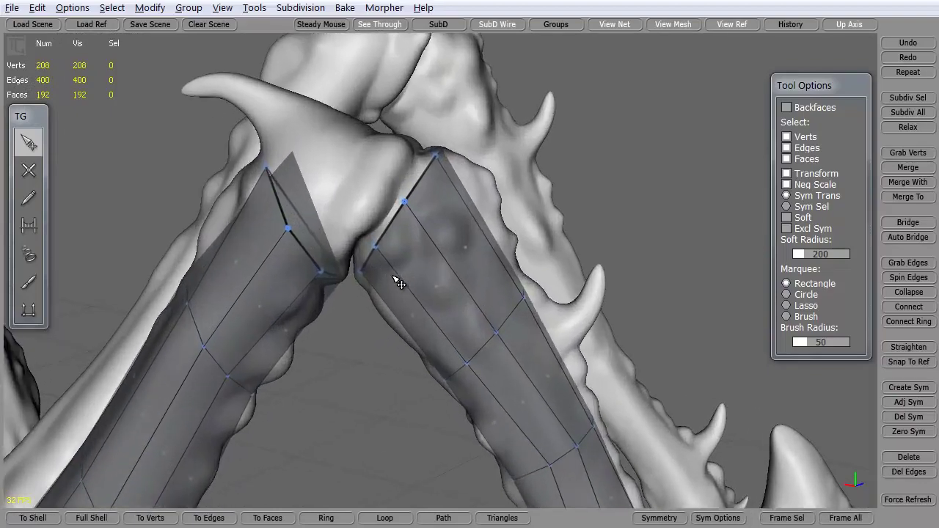
{"action": "left_click_drag", "start_coordinate": [398, 283], "coordinate": [314, 166], "text": "alt"}
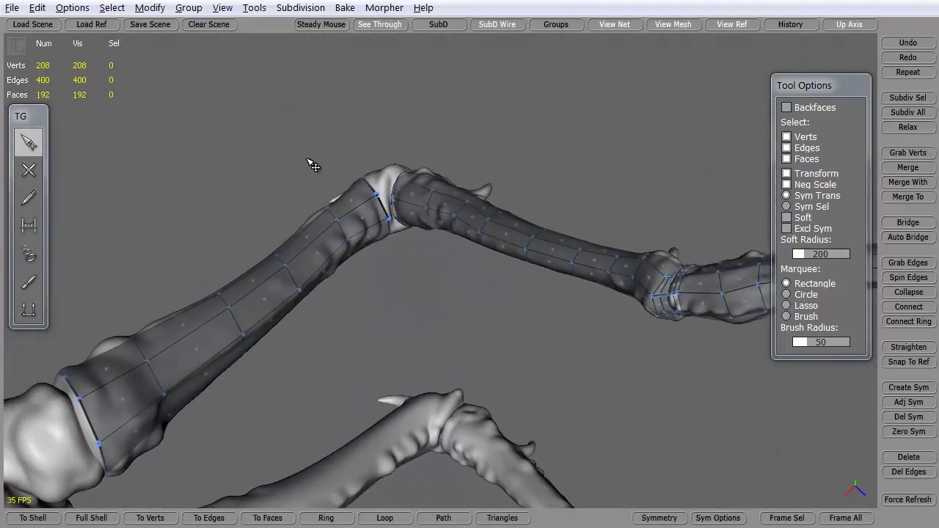
{"action": "right_click_drag", "start_coordinate": [307, 159], "coordinate": [299, 197], "text": "alt"}
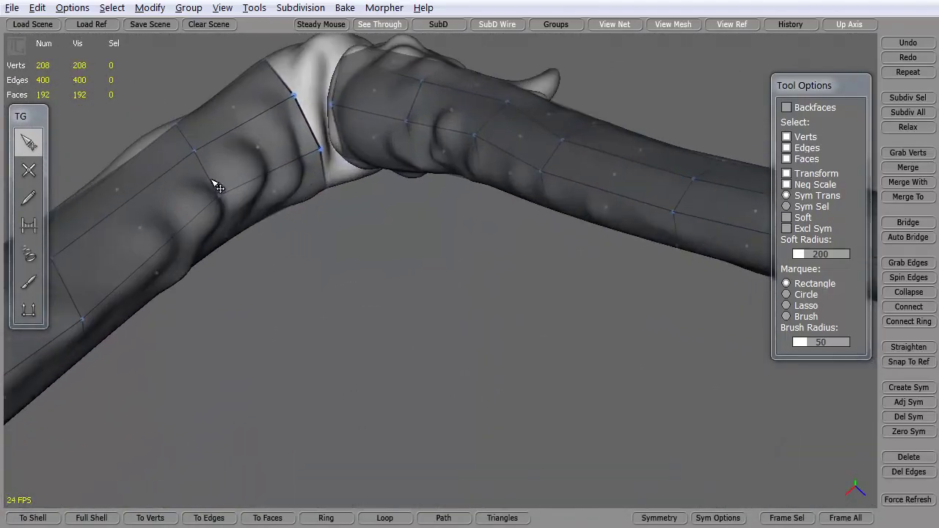
{"action": "left_click", "coordinate": [318, 148]}
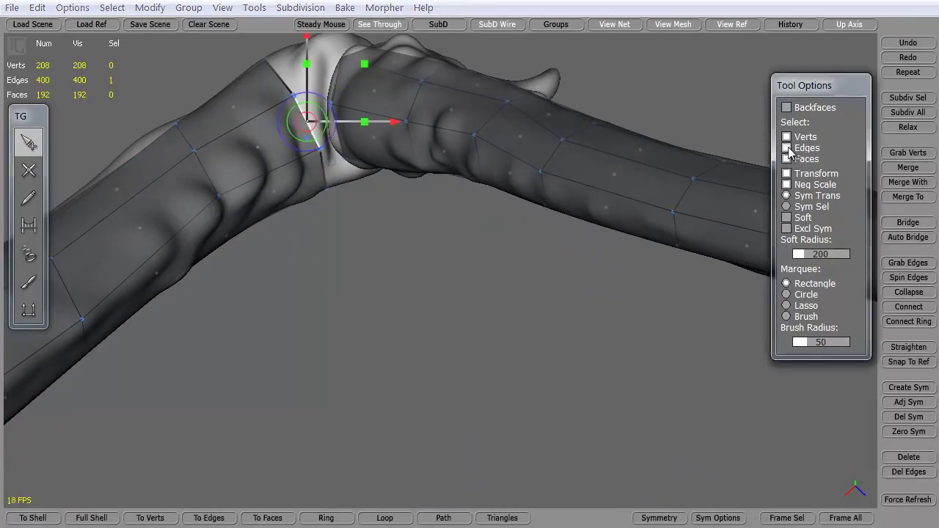
{"action": "left_click_drag", "start_coordinate": [318, 150], "coordinate": [308, 130]}
{"action": "left_click_drag", "start_coordinate": [250, 155], "coordinate": [242, 173], "text": "alt"}
{"action": "middle_click_drag", "start_coordinate": [248, 179], "coordinate": [289, 170]}
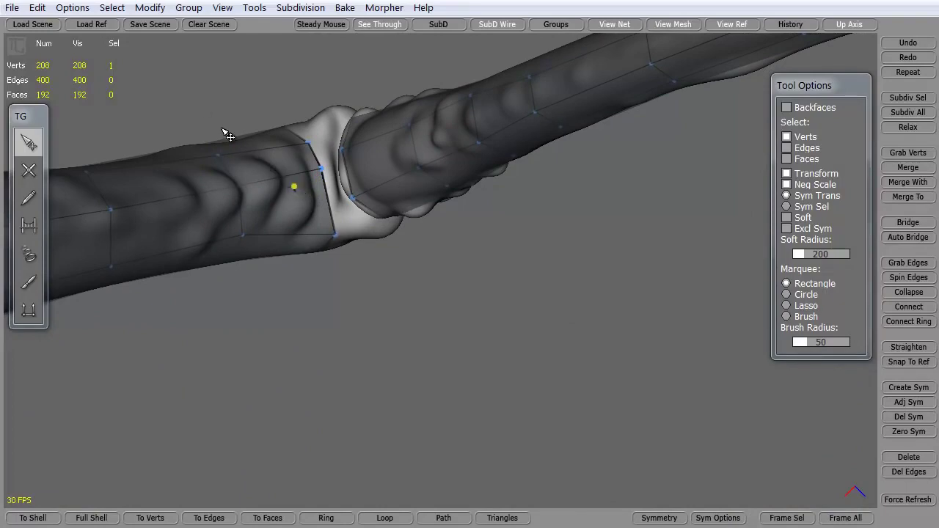
- Reposition the remaining uneven vertices on the knee-end border of the upper-leg tube to even out its rim
{"action": "middle_click_drag", "start_coordinate": [227, 135], "coordinate": [366, 229]}
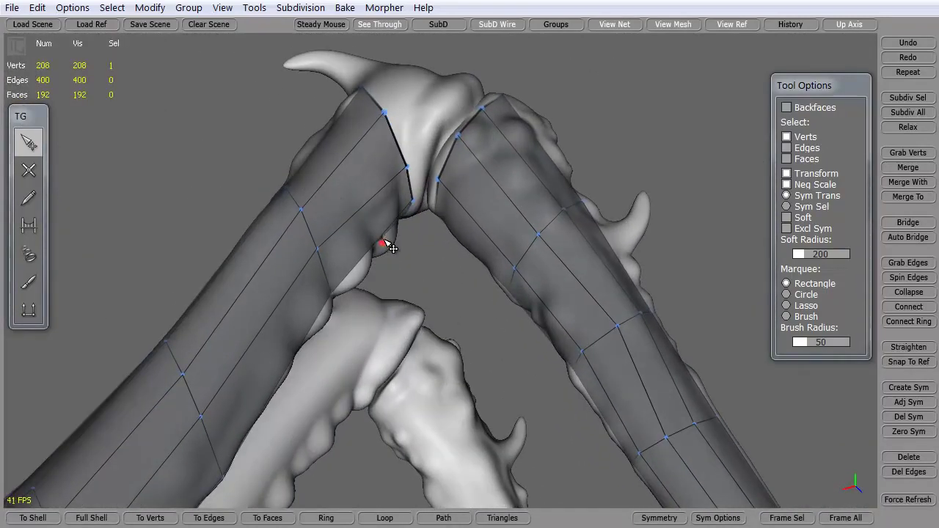
{"action": "middle_click_drag", "start_coordinate": [350, 91], "coordinate": [381, 136]}
{"action": "left_click_drag", "start_coordinate": [408, 78], "coordinate": [423, 91]}
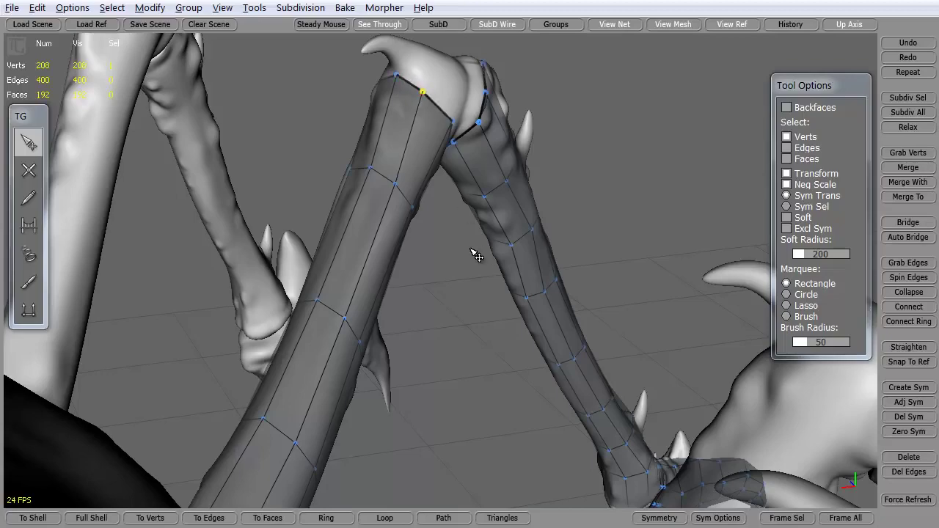
{"action": "middle_click_drag", "start_coordinate": [475, 254], "coordinate": [373, 253]}
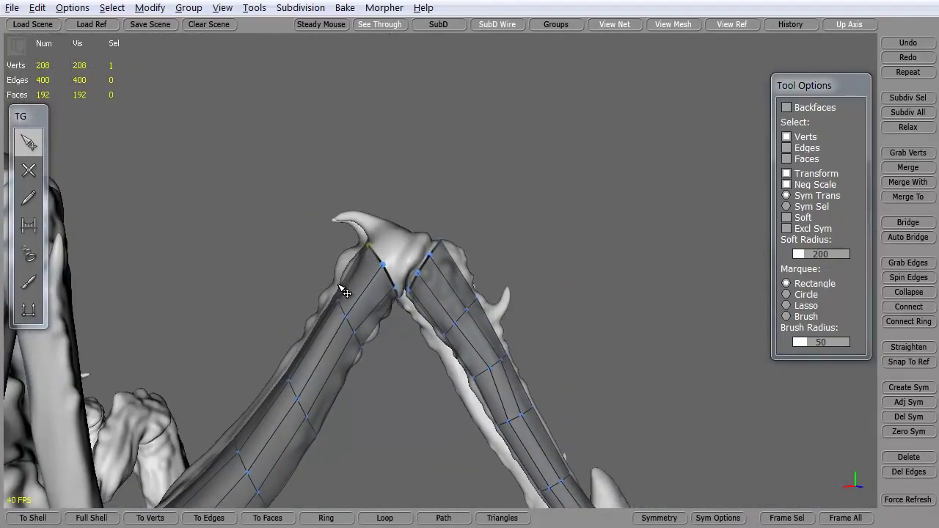
{"action": "scroll", "coordinate": [344, 292], "scroll_direction": "up", "scroll_amount": 4}
{"action": "middle_click_drag", "start_coordinate": [316, 312], "coordinate": [296, 302]}
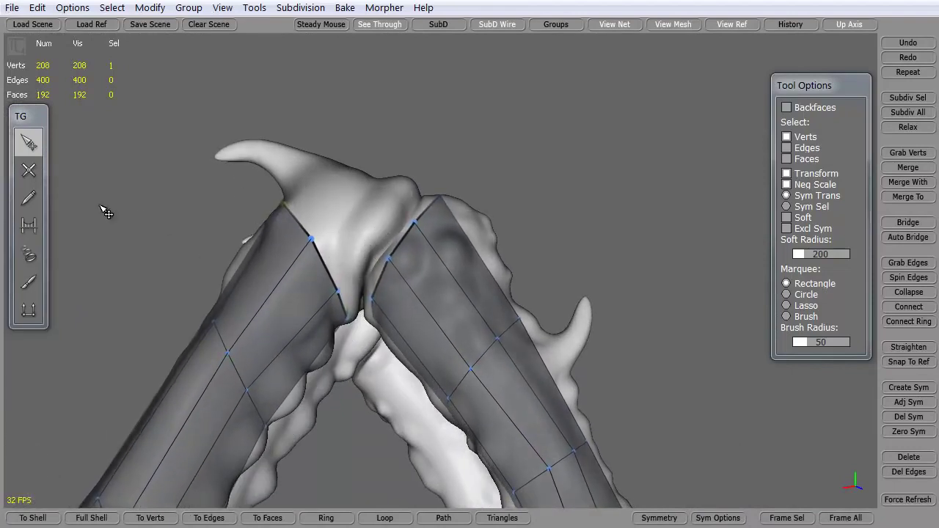
- Fill two adjacent quads across the side of the knee gap, one with Bridge and one with the Create tool
{"action": "left_click", "coordinate": [33, 226]}
{"action": "left_click_drag", "start_coordinate": [377, 283], "coordinate": [356, 235]}
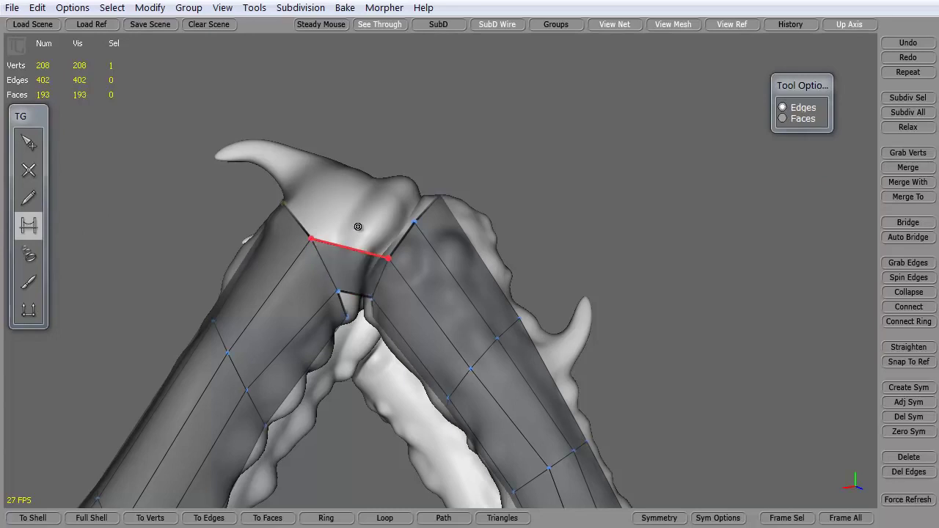
{"action": "left_click", "coordinate": [42, 170]}
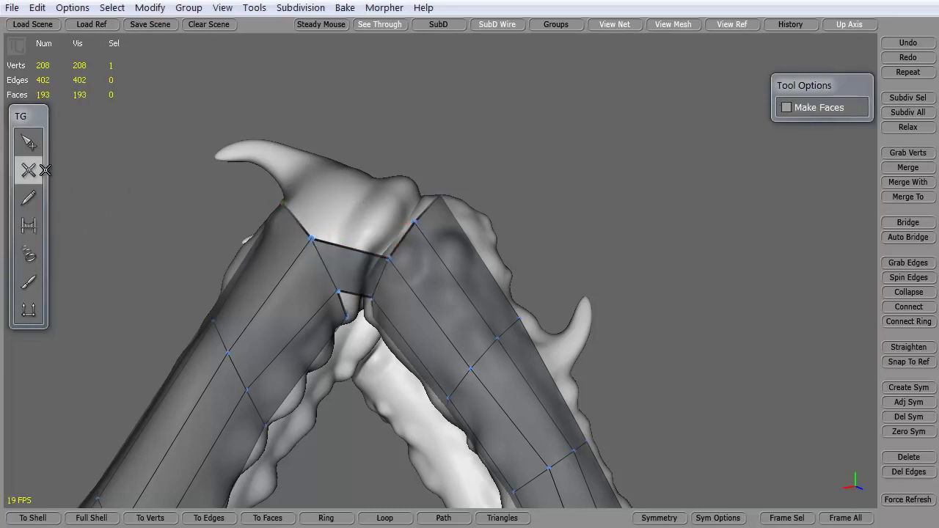
{"action": "left_click", "coordinate": [412, 220]}
- Bridge two pairs of facing edges on the underside of the knee between the upper-leg and lower-leg tubes
{"action": "left_click_drag", "start_coordinate": [310, 361], "coordinate": [291, 130], "text": "alt"}
{"action": "left_click", "coordinate": [29, 141]}
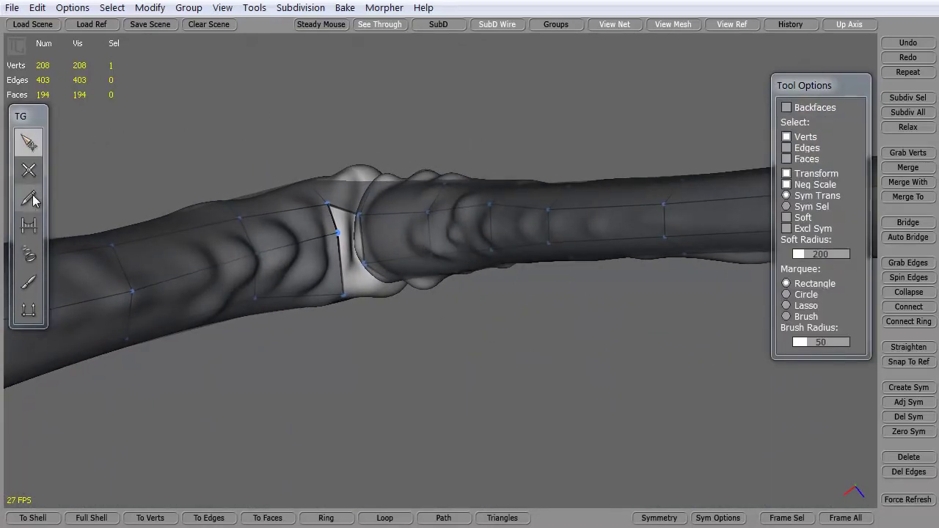
{"action": "left_click", "coordinate": [29, 225]}
{"action": "left_click", "coordinate": [360, 258]}
{"action": "left_click_drag", "start_coordinate": [345, 245], "coordinate": [309, 136], "text": "alt"}
{"action": "left_click", "coordinate": [343, 334]}
{"action": "left_click_drag", "start_coordinate": [343, 335], "coordinate": [308, 344], "text": "alt"}
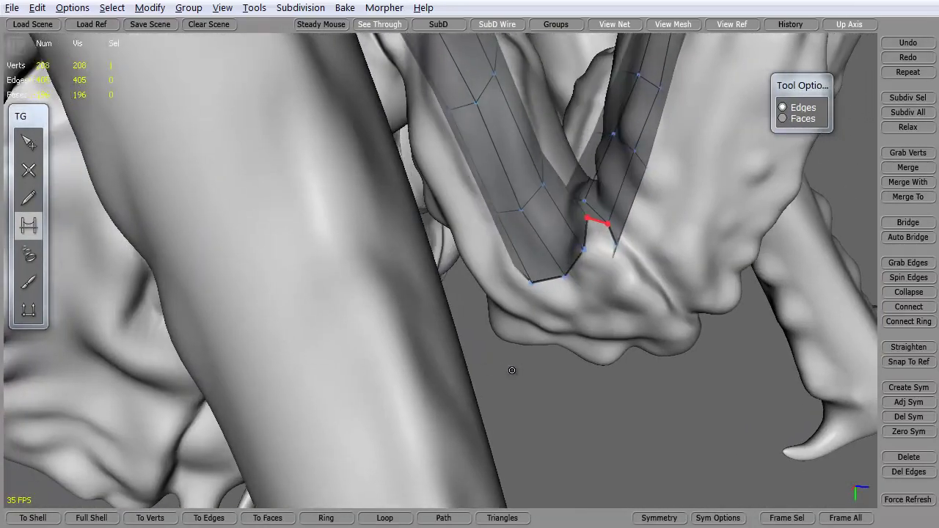
- Build a face across the knee gap on the opposite side of the leg with the Create tool
{"action": "left_click_drag", "start_coordinate": [512, 371], "coordinate": [449, 267], "text": "alt"}
{"action": "middle_click_drag", "start_coordinate": [396, 372], "coordinate": [398, 345], "text": "alt"}
{"action": "left_click_drag", "start_coordinate": [410, 364], "coordinate": [320, 386], "text": "alt"}
{"action": "right_click_drag", "start_coordinate": [331, 363], "coordinate": [345, 345], "text": "alt"}
{"action": "left_click_drag", "start_coordinate": [345, 344], "coordinate": [287, 263], "text": "alt"}
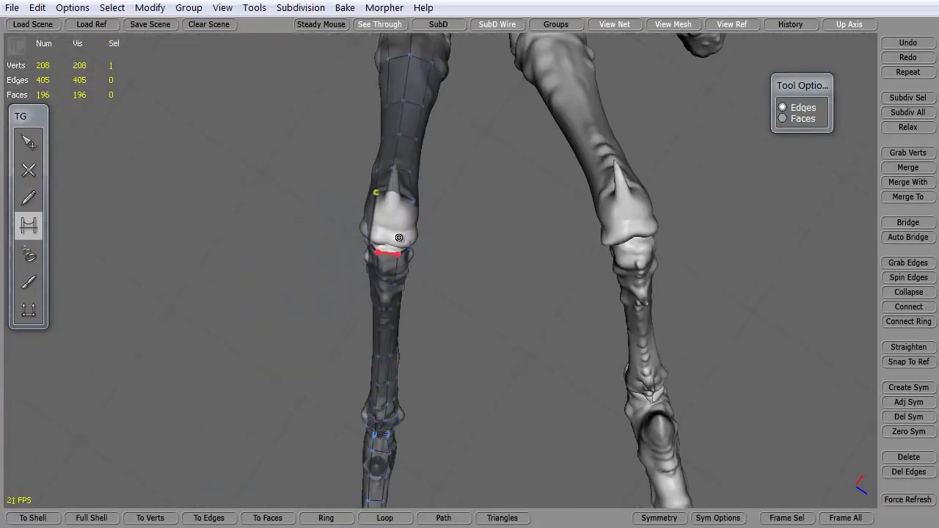
{"action": "left_click_drag", "start_coordinate": [387, 218], "coordinate": [403, 162], "text": "alt"}
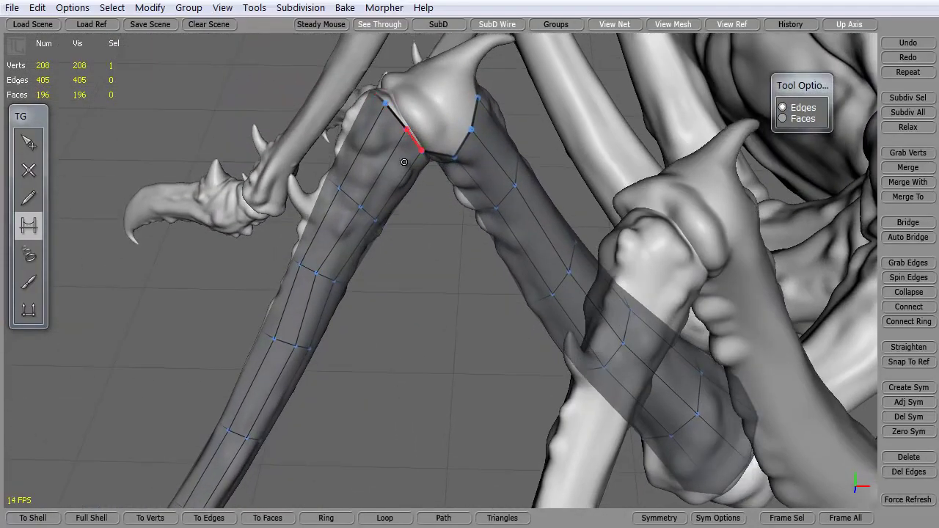
{"action": "key", "text": "2"}
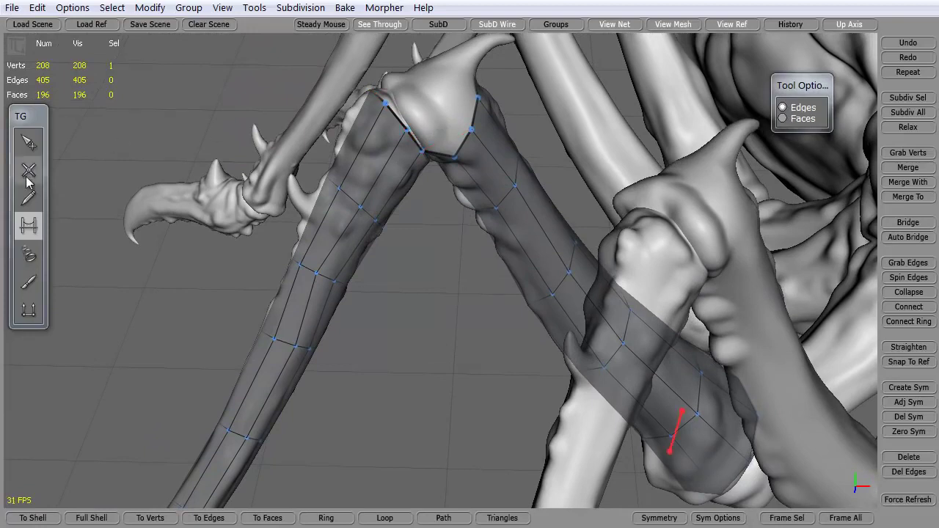
{"action": "left_click", "coordinate": [408, 127]}
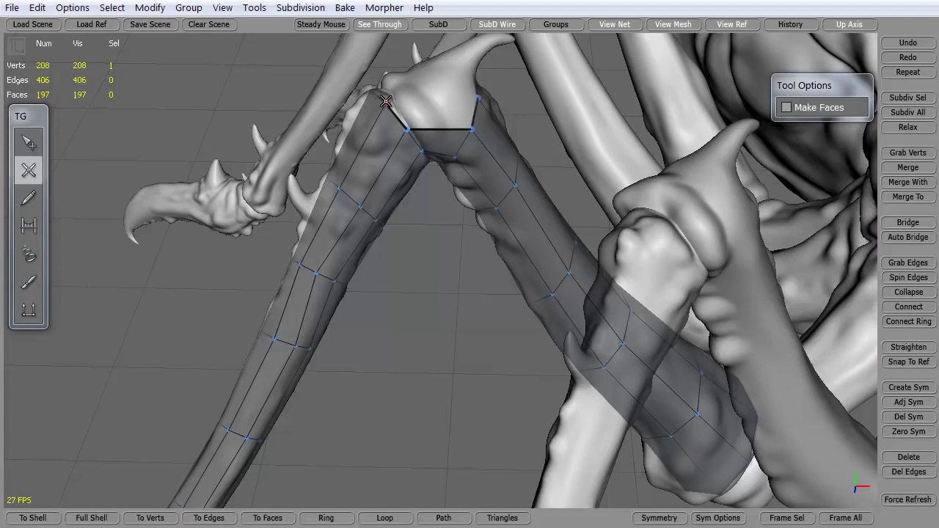
- Close the remaining opening over the top of the knee between the upper-leg and lower-leg tubes using the Create tool
{"action": "left_click", "coordinate": [476, 97]}
{"action": "left_click_drag", "start_coordinate": [352, 169], "coordinate": [334, 368], "text": "alt"}
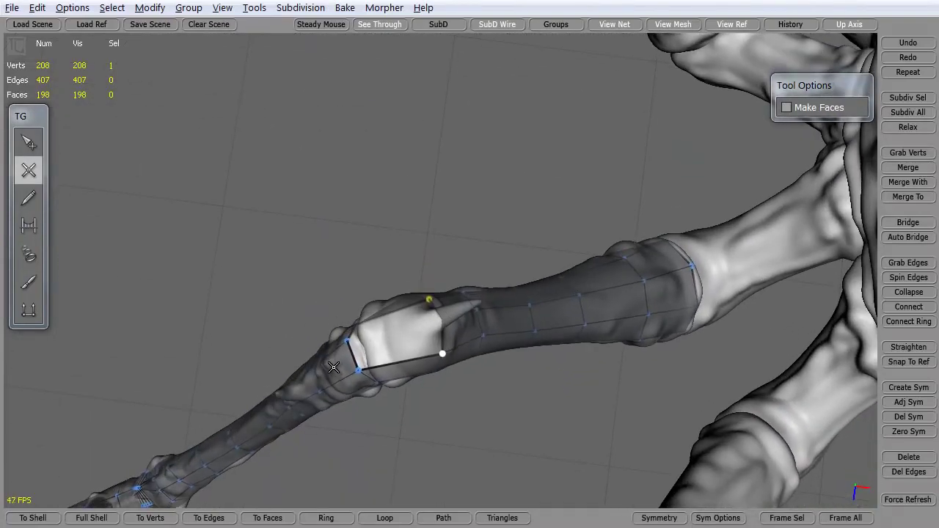
{"action": "left_click", "coordinate": [29, 142]}
{"action": "middle_click_drag", "start_coordinate": [359, 334], "coordinate": [273, 488]}
{"action": "left_click", "coordinate": [29, 170]}
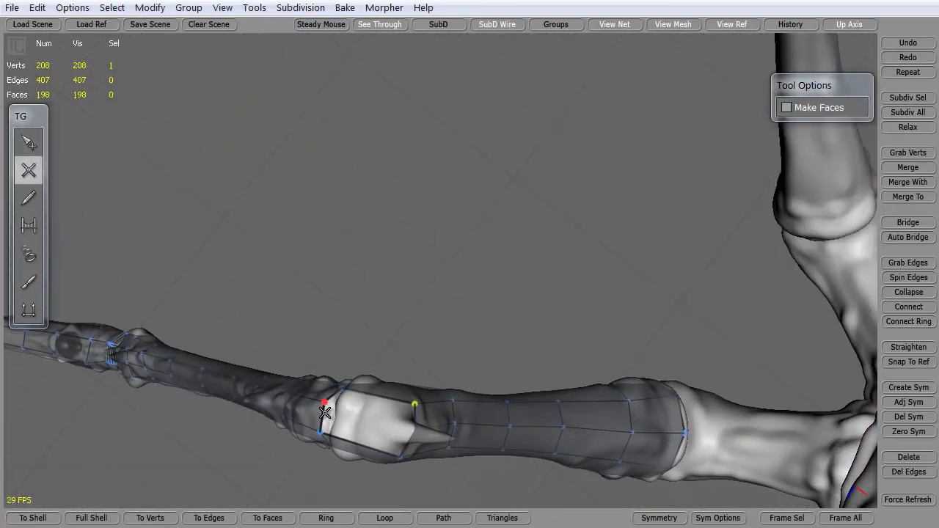
{"action": "middle_click_drag", "start_coordinate": [451, 468], "coordinate": [364, 303]}
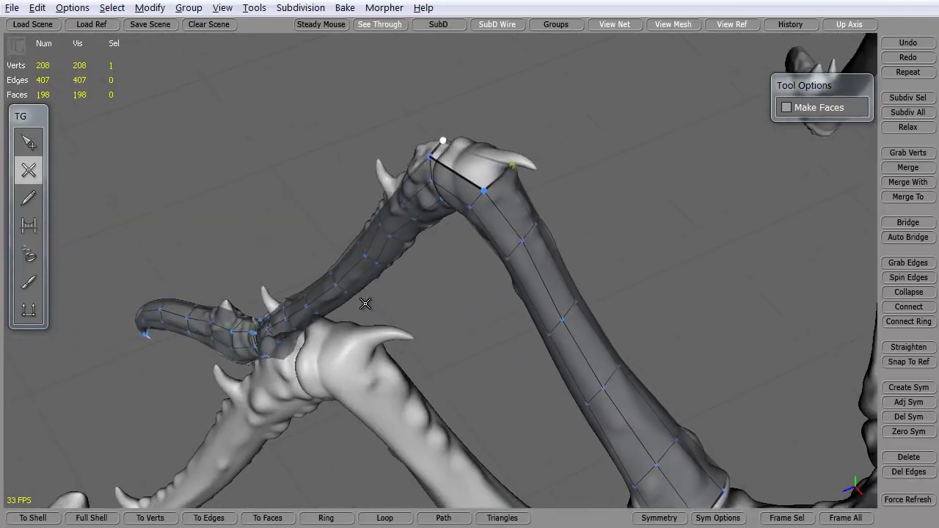
{"action": "left_click", "coordinate": [505, 174]}
{"action": "middle_click_drag", "start_coordinate": [505, 175], "coordinate": [272, 337]}
- Select the ring of edges spanning the knee joint and connect them to add an edge loop around its middle
{"action": "left_click", "coordinate": [29, 142]}
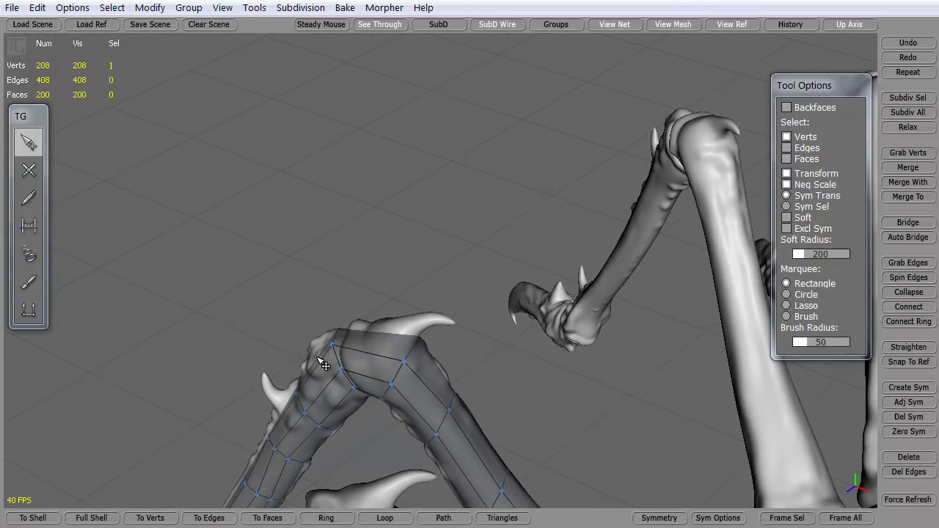
{"action": "left_click", "coordinate": [786, 148]}
{"action": "double_click", "coordinate": [374, 359]}
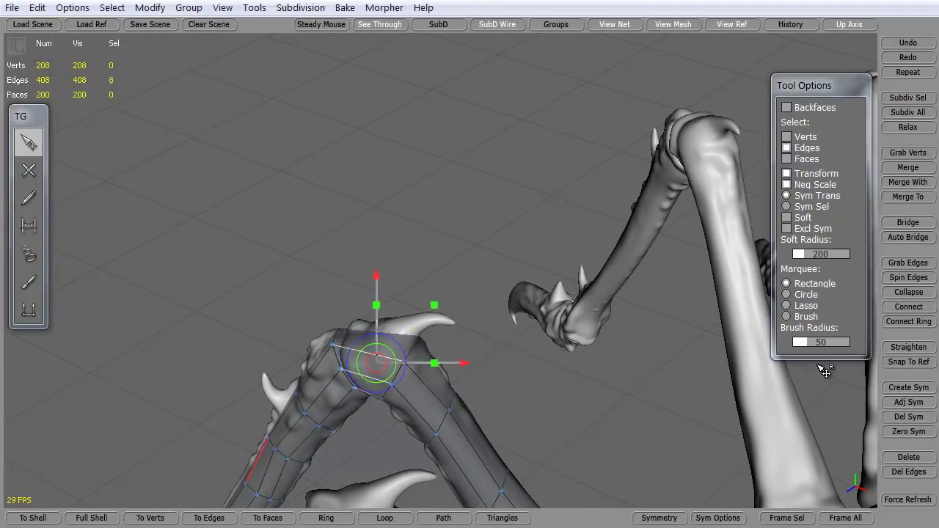
{"action": "left_click", "coordinate": [909, 306]}
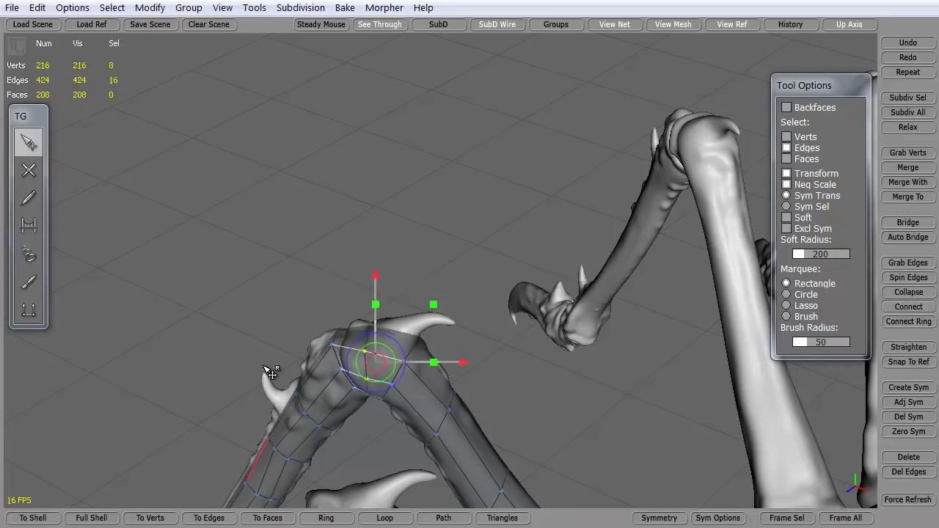
- Connect the edge ring between the knee's middle loop and the upper-leg tube to add another loop
{"action": "double_click", "coordinate": [353, 355]}
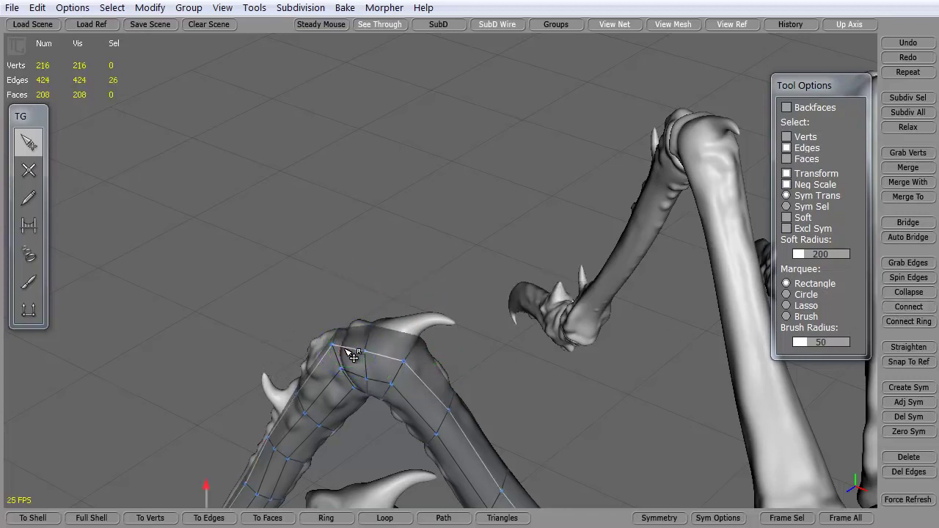
{"action": "double_click", "coordinate": [386, 361]}
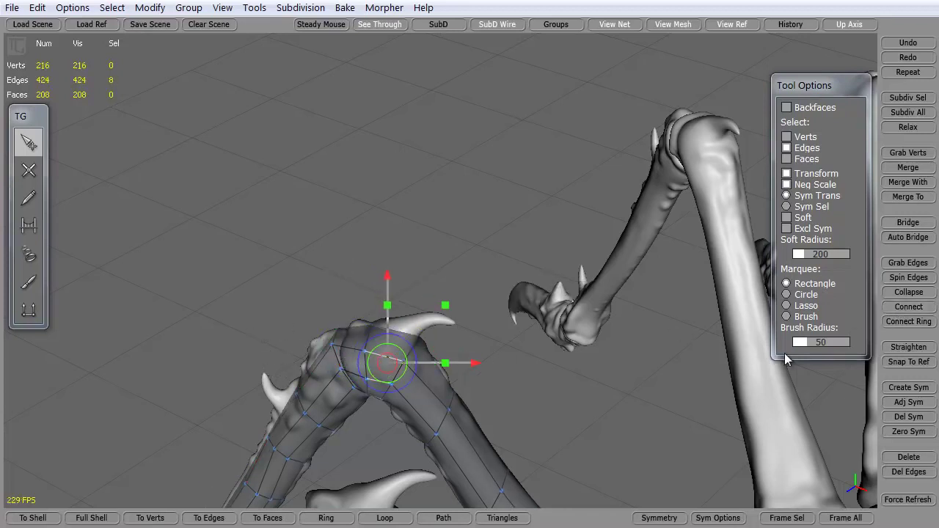
{"action": "left_click", "coordinate": [909, 307]}
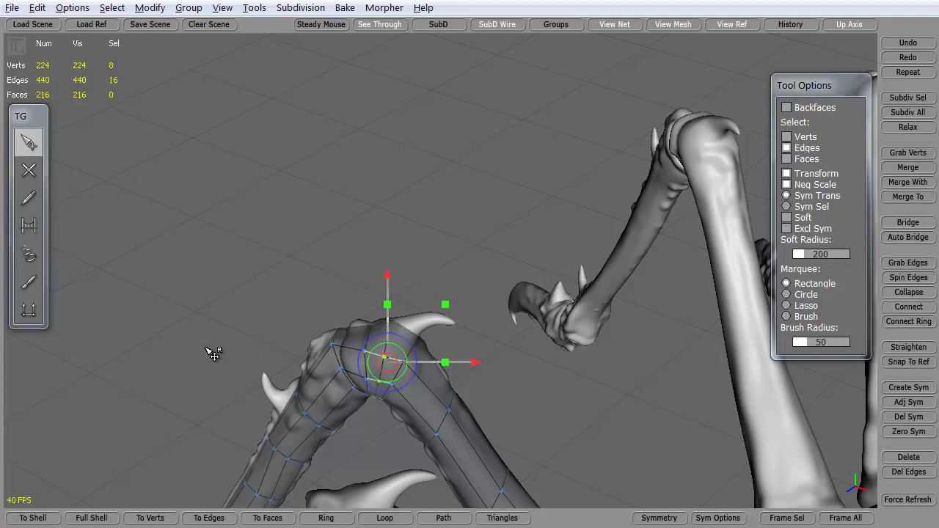
- Connect the edge ring between the knee's middle loop and the lower-leg tube to add a matching loop
{"action": "middle_click_drag", "start_coordinate": [209, 352], "coordinate": [360, 303]}
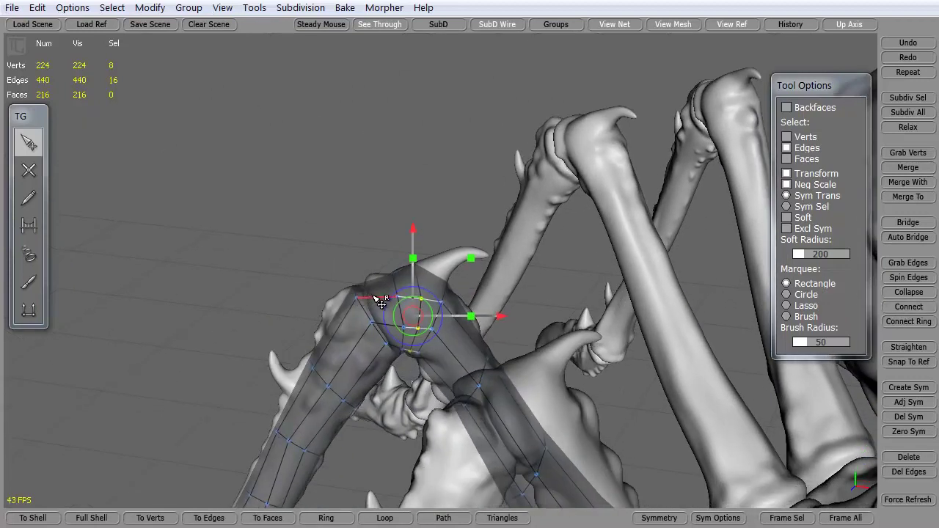
{"action": "double_click", "coordinate": [381, 302]}
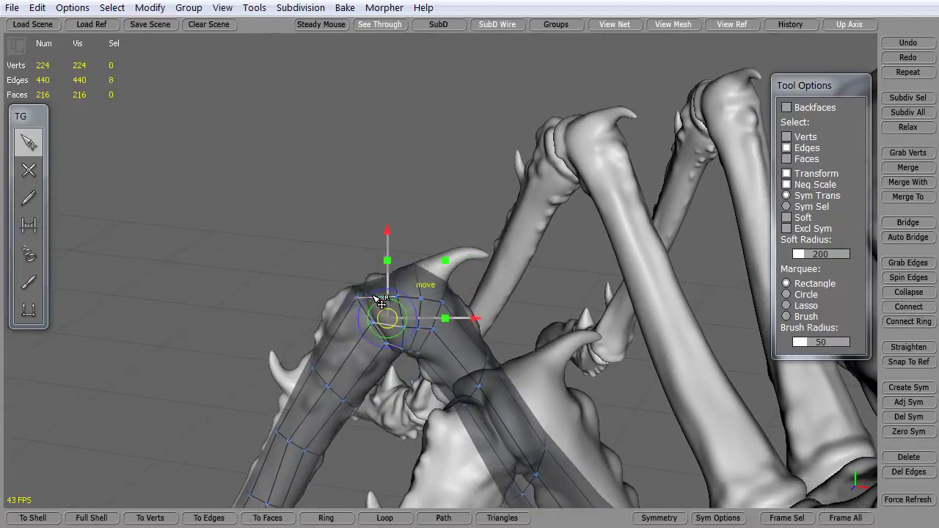
{"action": "left_click", "coordinate": [908, 307]}
- Hide the reference model, inspect the joined leg mesh on its own, and show the reference again
{"action": "middle_click_drag", "start_coordinate": [264, 361], "coordinate": [306, 346]}
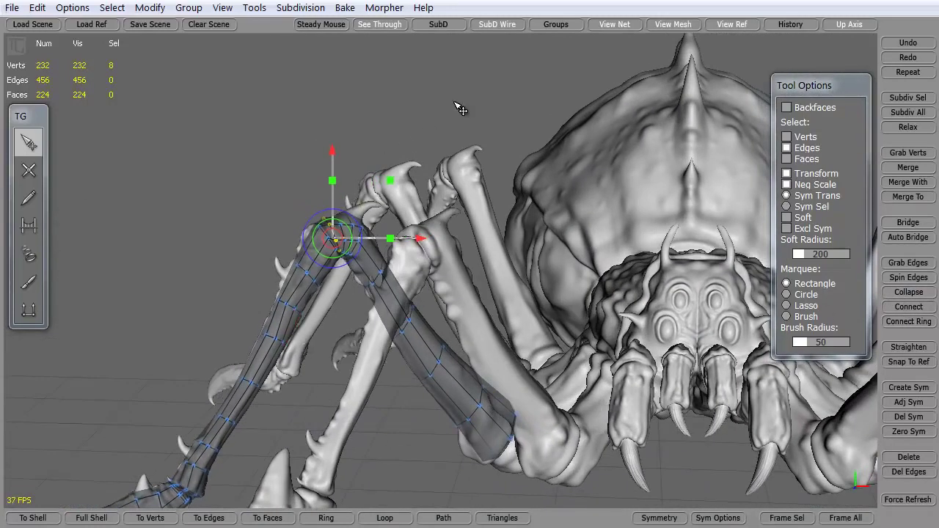
{"action": "left_click", "coordinate": [723, 31]}
{"action": "middle_click_drag", "start_coordinate": [230, 282], "coordinate": [152, 251]}
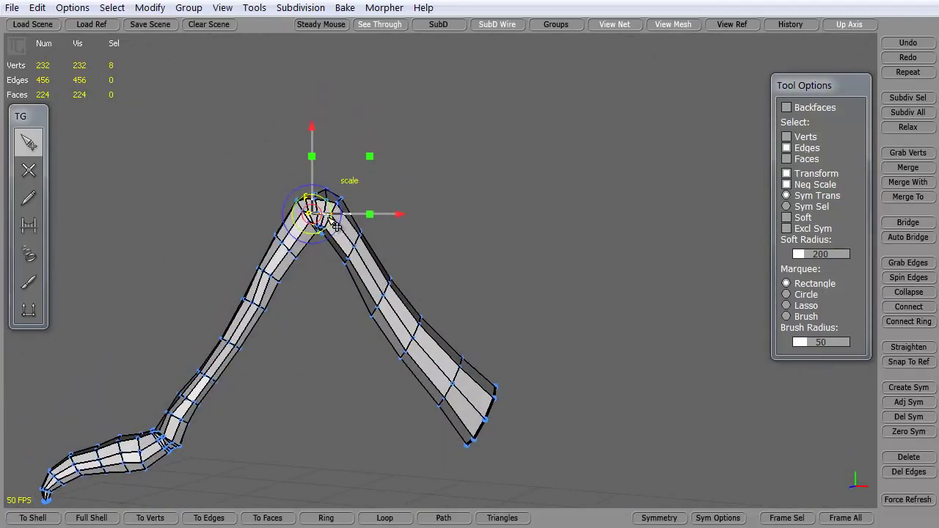
{"action": "middle_click_drag", "start_coordinate": [109, 374], "coordinate": [184, 319], "text": "shift"}
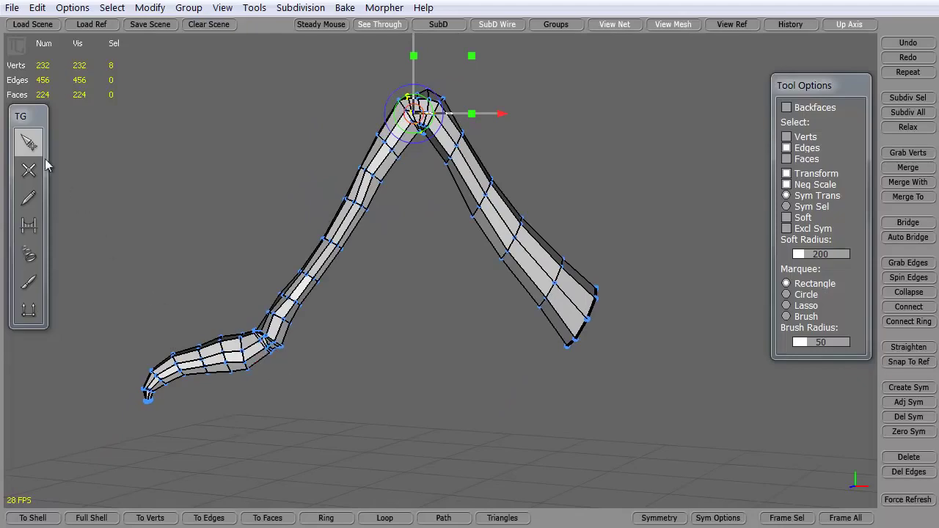
{"action": "middle_click_drag", "start_coordinate": [170, 216], "coordinate": [184, 233]}
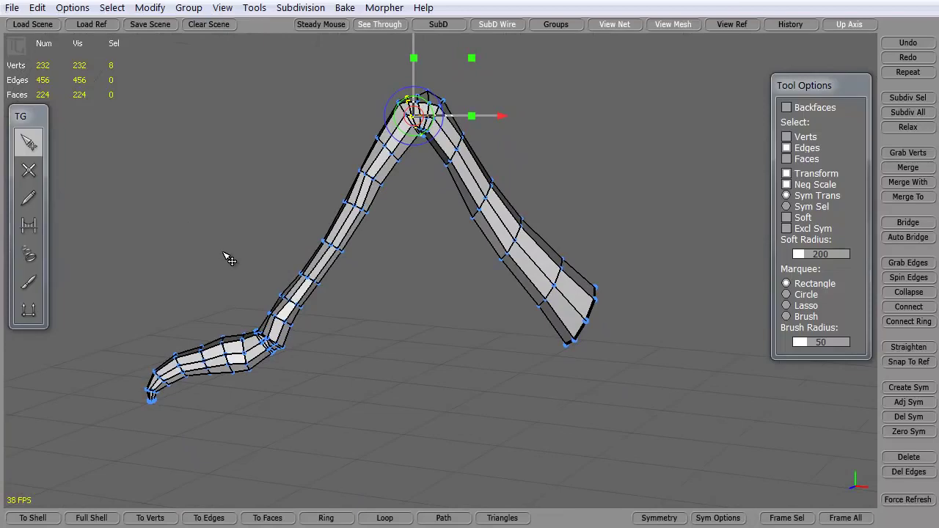
{"action": "left_click", "coordinate": [736, 25]}
- Examine the leg mesh against the whole spider reference, including its body and remaining legs, from several angles
{"action": "middle_click_drag", "start_coordinate": [416, 336], "coordinate": [409, 356]}
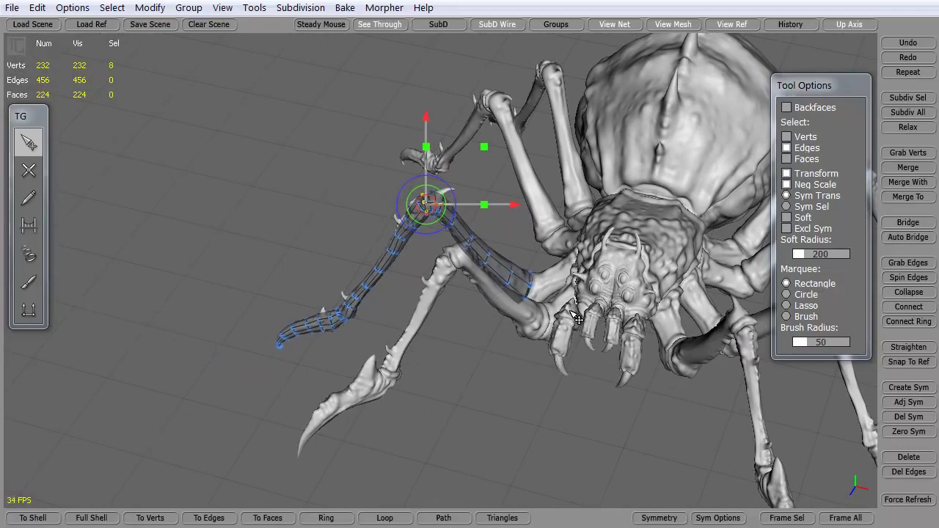
{"action": "middle_click_drag", "start_coordinate": [491, 391], "coordinate": [515, 342]}
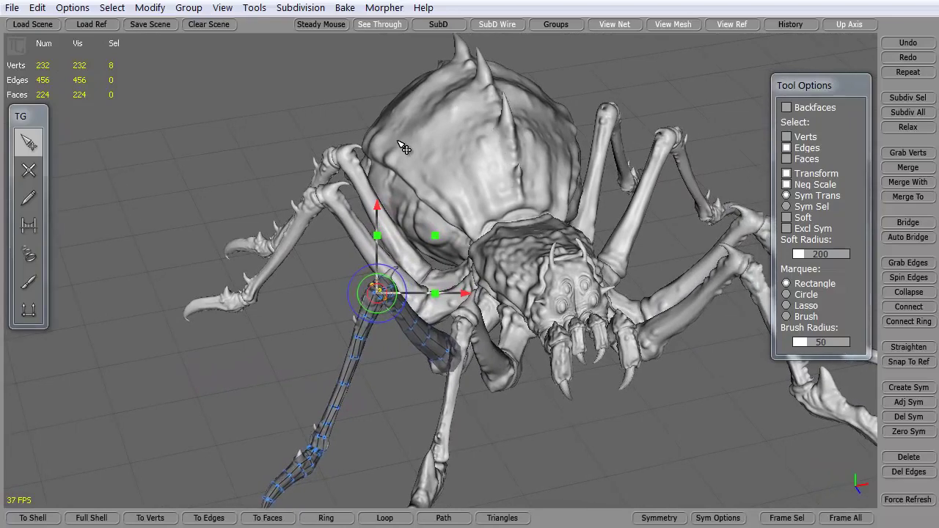
{"action": "middle_click_drag", "start_coordinate": [317, 323], "coordinate": [590, 261]}
{"action": "left_click", "coordinate": [29, 170]}
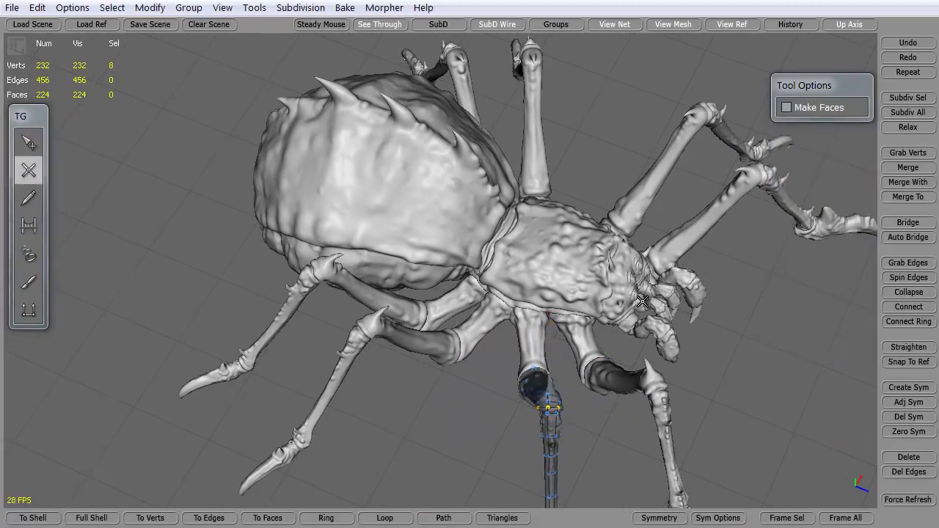
{"action": "middle_click_drag", "start_coordinate": [495, 462], "coordinate": [235, 350]}
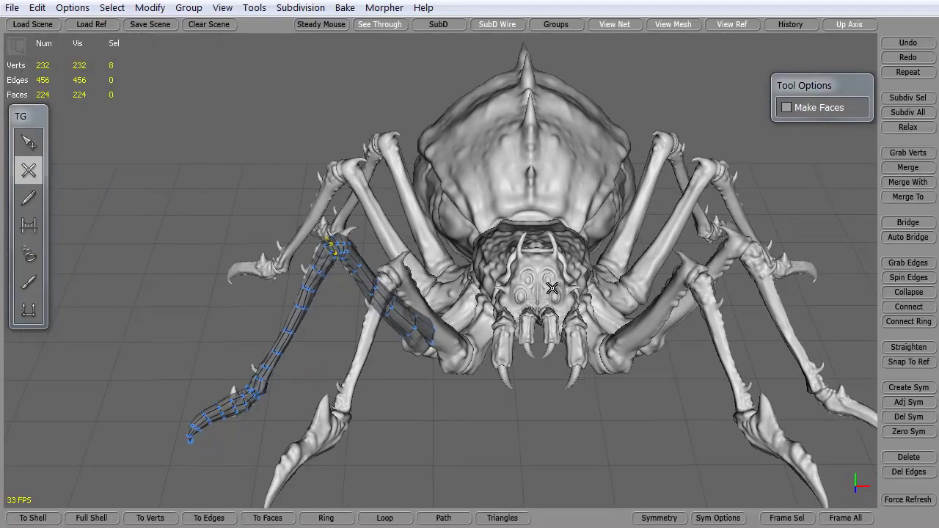
{"action": "middle_click_drag", "start_coordinate": [538, 333], "coordinate": [499, 331]}
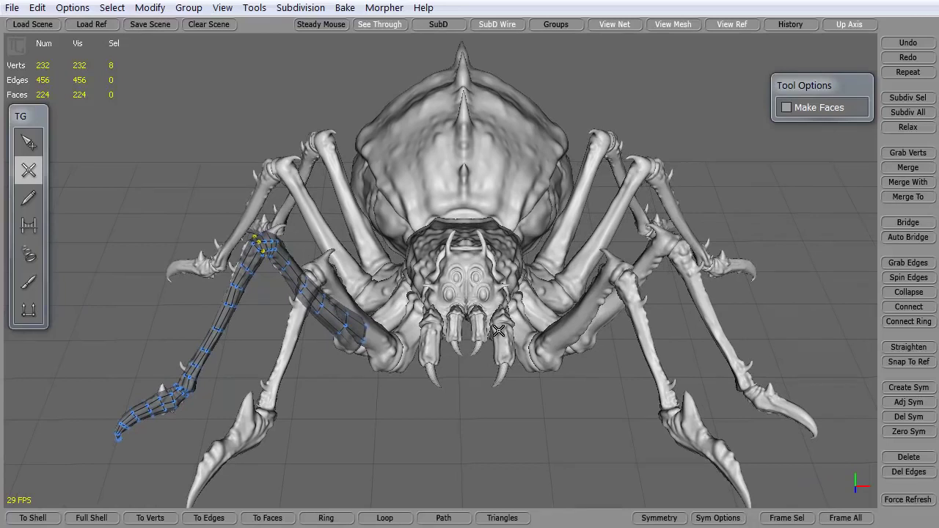